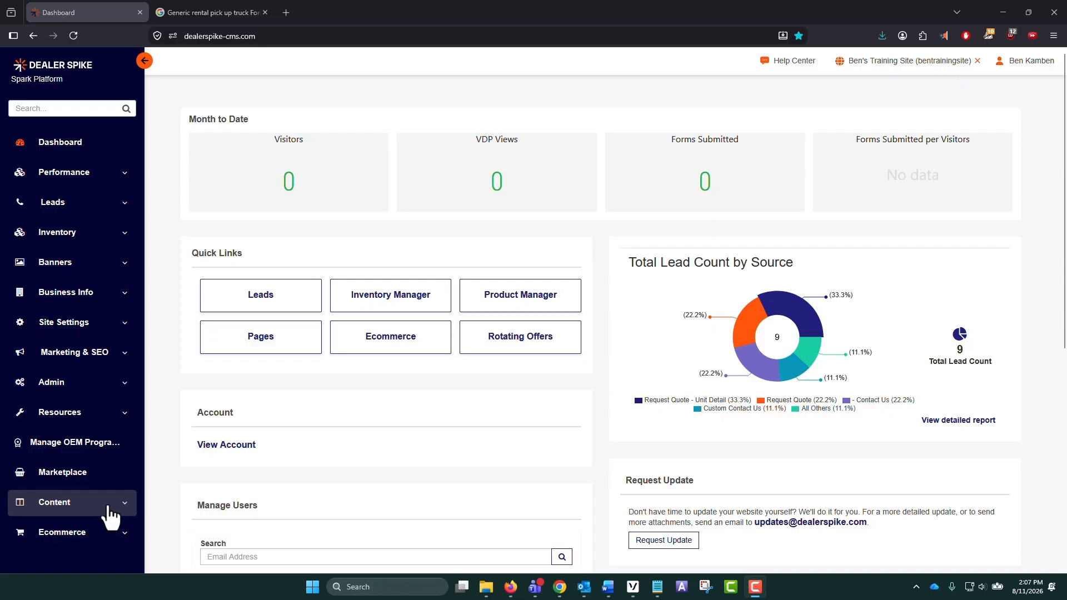
# - Open the Rentals page from the site's content pages and open its "Rentals" asset for editing
pyautogui.click(112, 509)
pyautogui.scroll(-2, 111, 509)
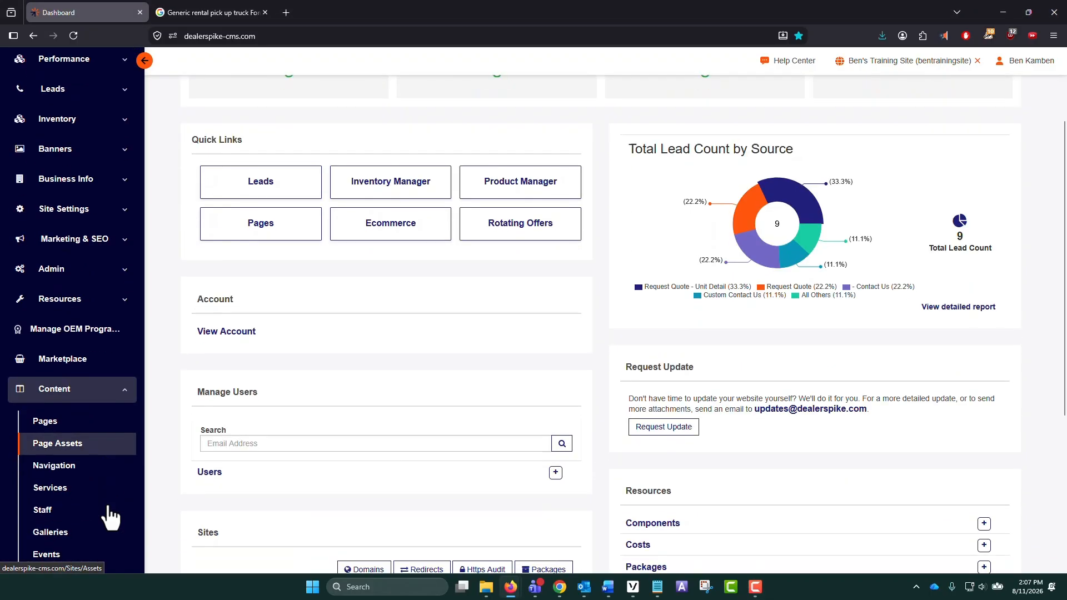
pyautogui.click(59, 424)
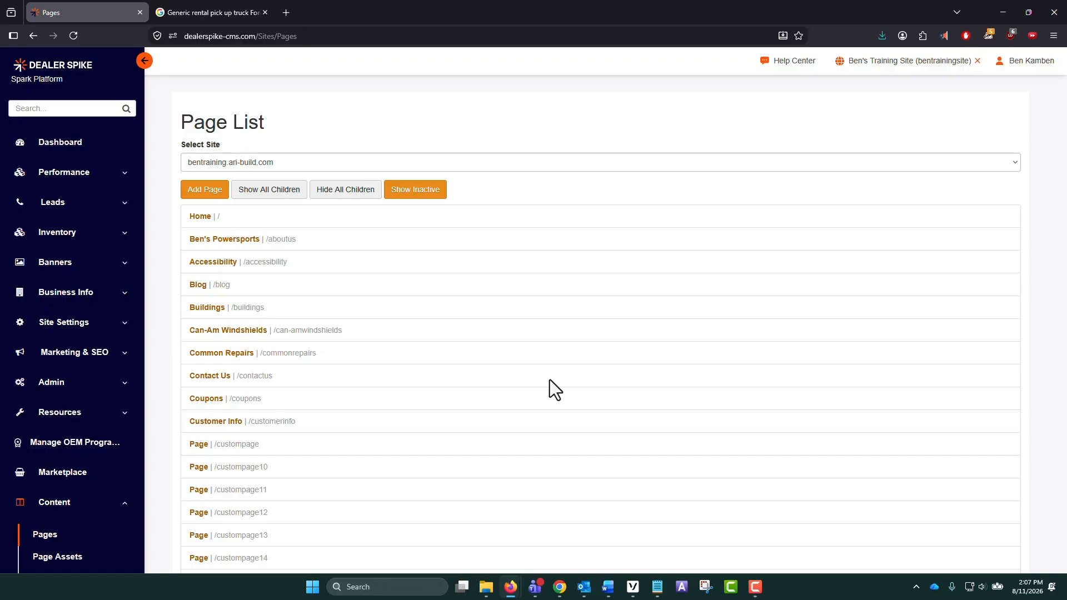
pyautogui.scroll(-20, 378, 361)
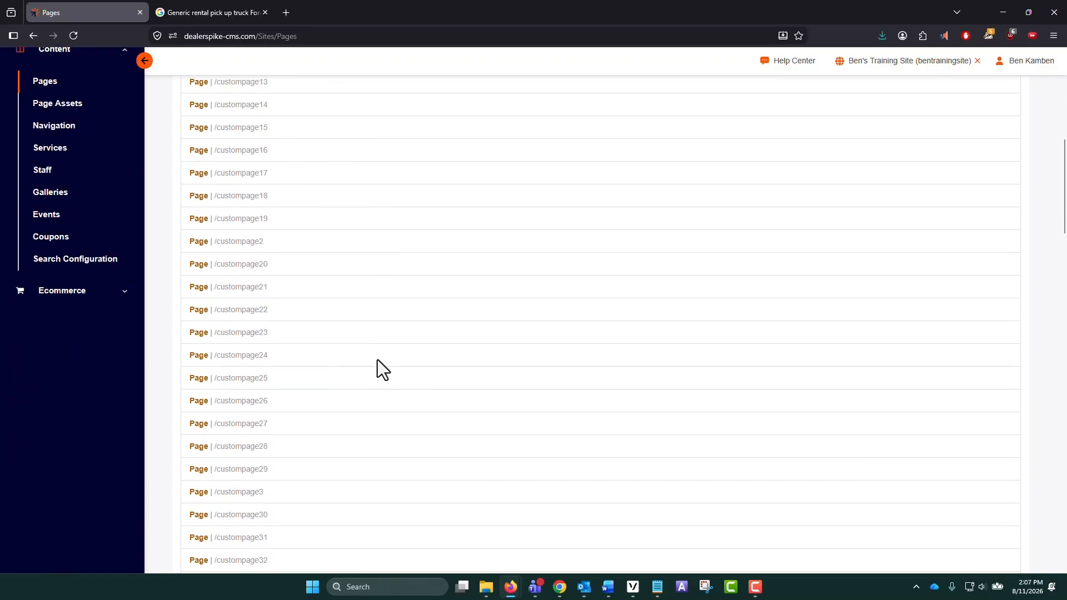
pyautogui.scroll(-15, 377, 356)
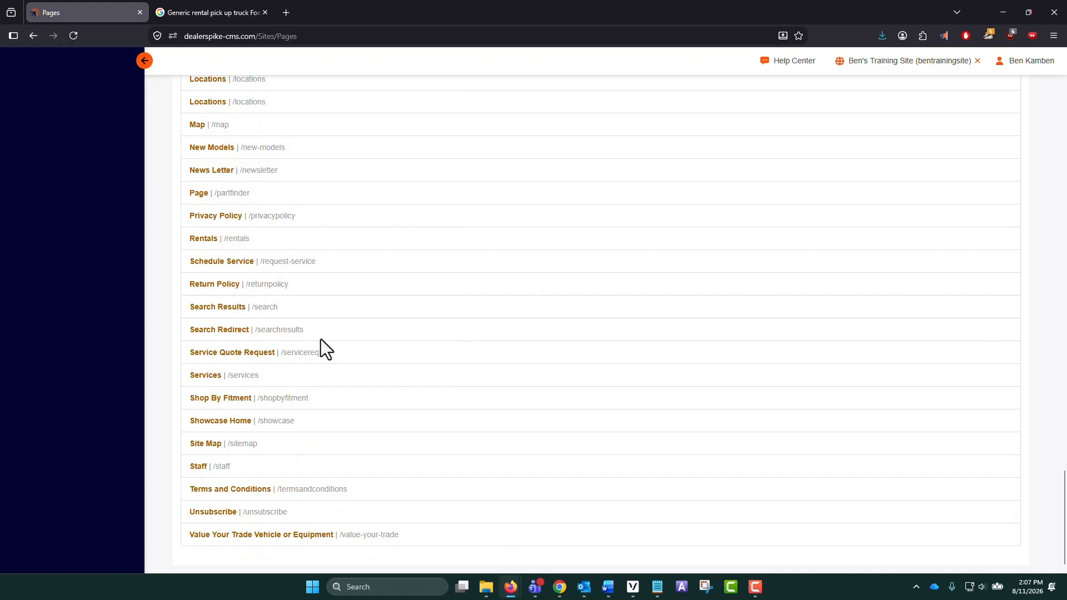
pyautogui.click(203, 239)
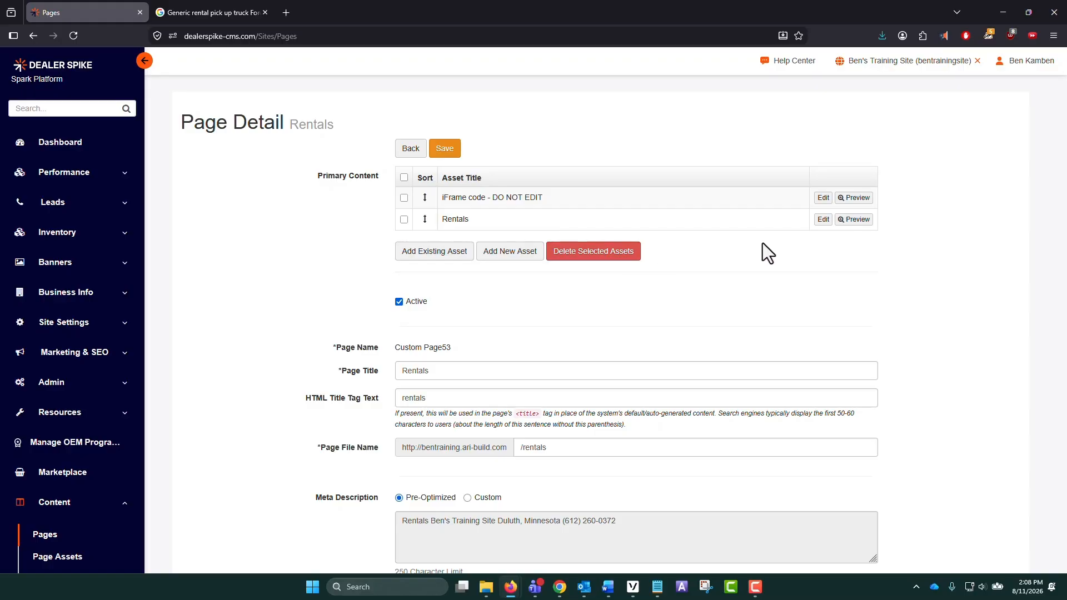
pyautogui.click(823, 221)
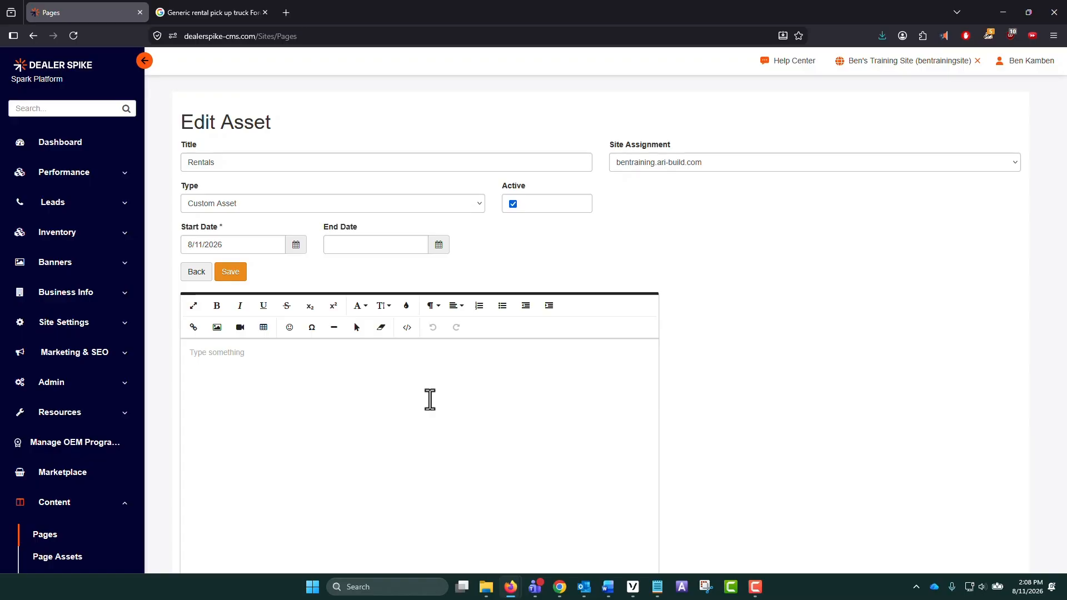
# - Insert a table with four rows and four columns into the empty Rentals asset
pyautogui.click(263, 330)
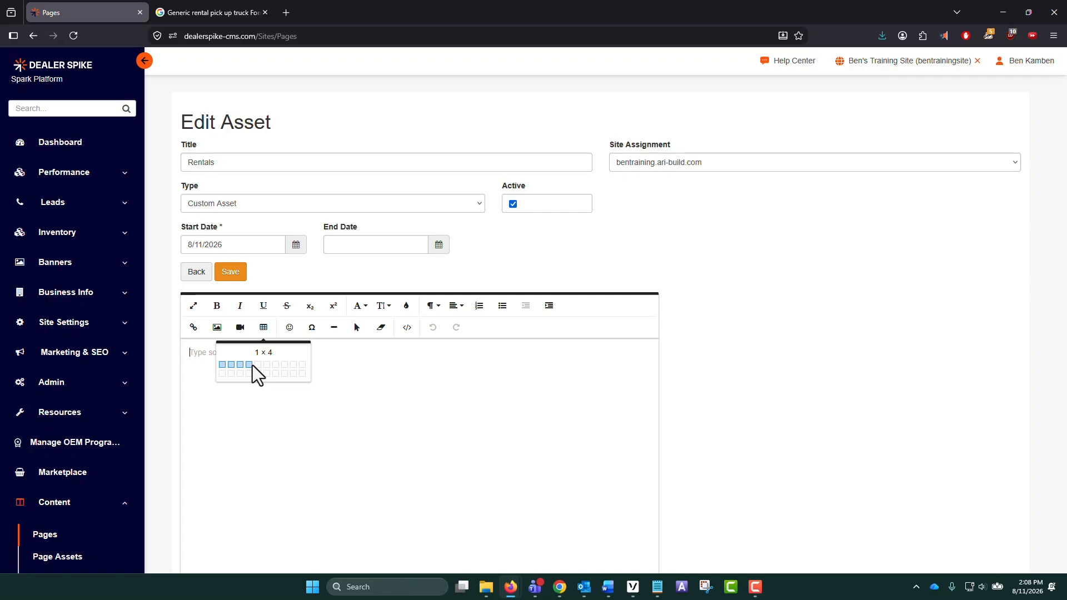
pyautogui.click(252, 391)
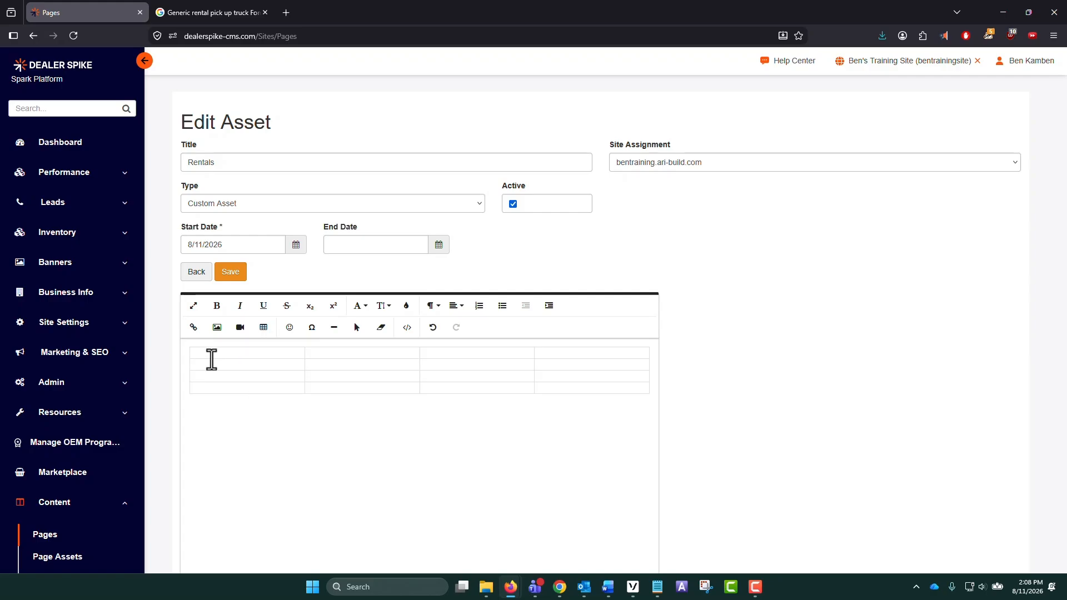
# - Upload the image 2024-ford-f-150-stx-crew-4wd-pick-up-white_passenger.png from the Documents folder for the table's first cell
pyautogui.click(209, 354)
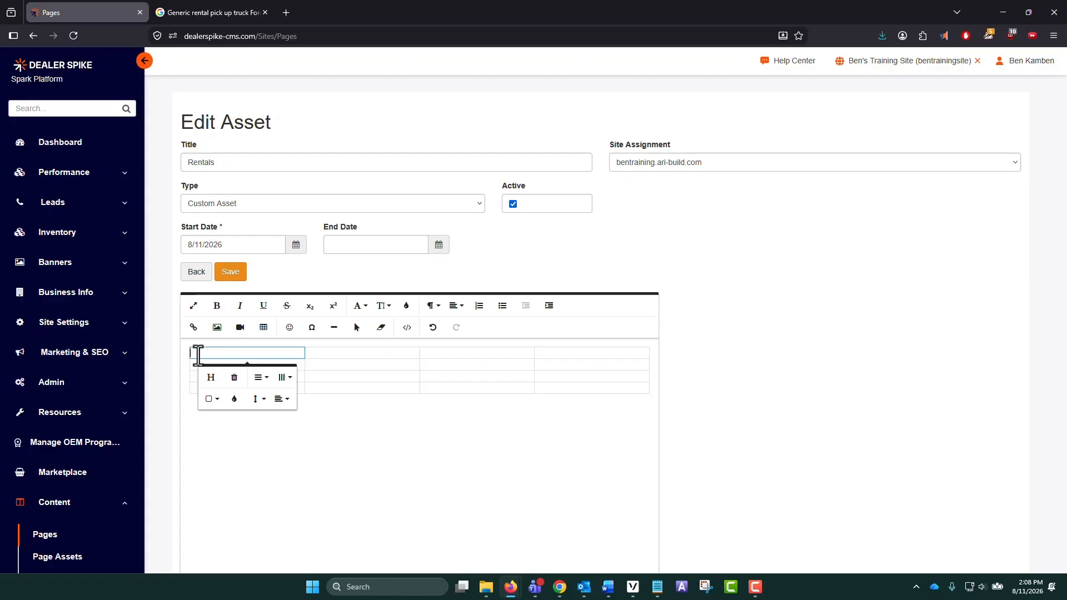
pyautogui.click(218, 329)
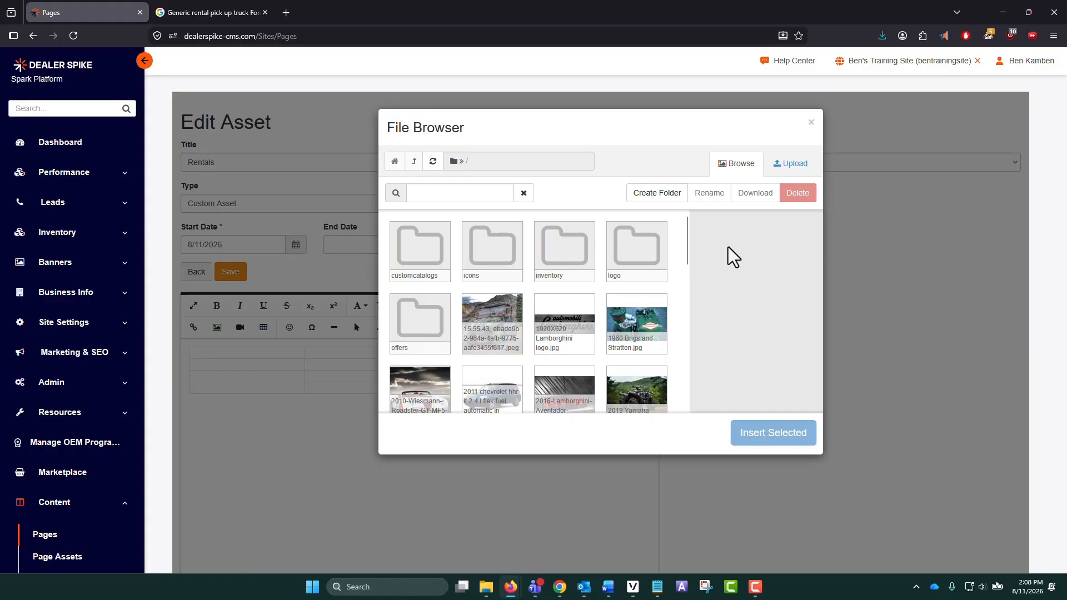
pyautogui.click(791, 164)
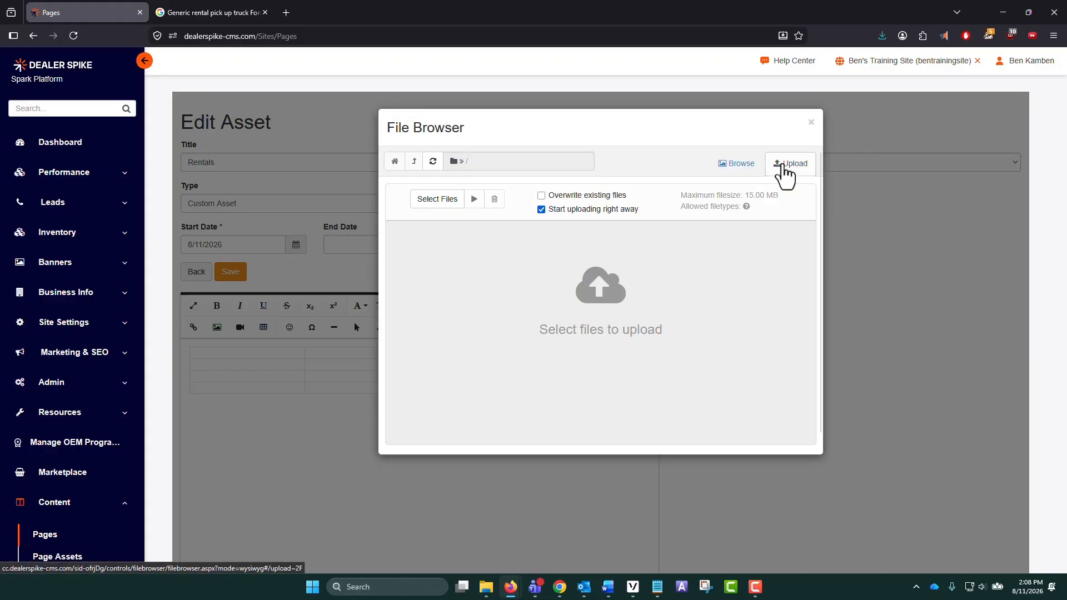
pyautogui.click(434, 201)
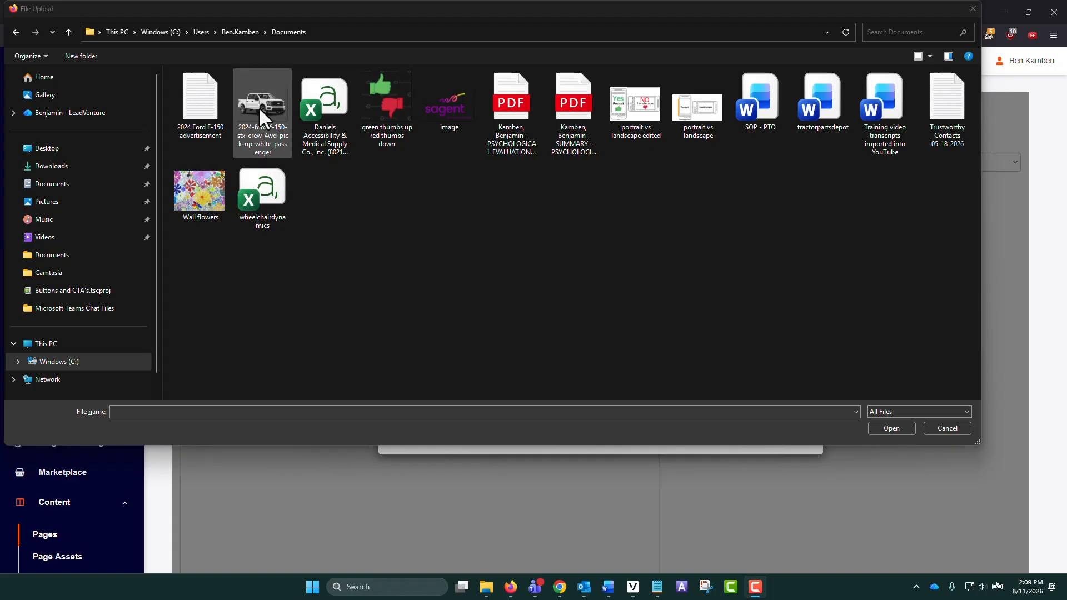
pyautogui.click(258, 106)
pyautogui.click(892, 429)
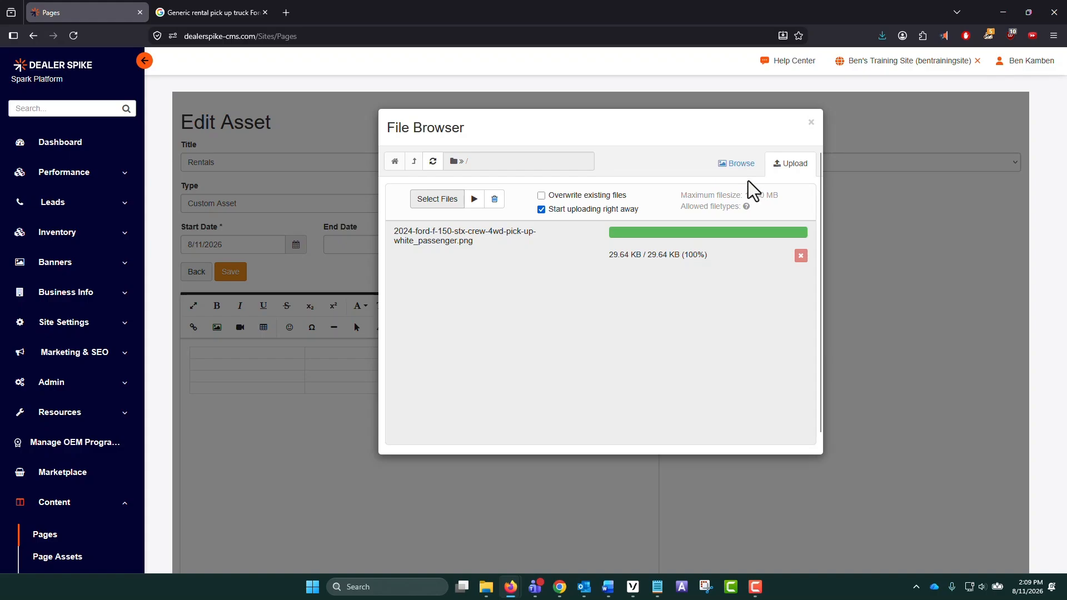
# - Insert the uploaded white Ford F-150 picture into the table's first cell at the recommended size
pyautogui.click(739, 164)
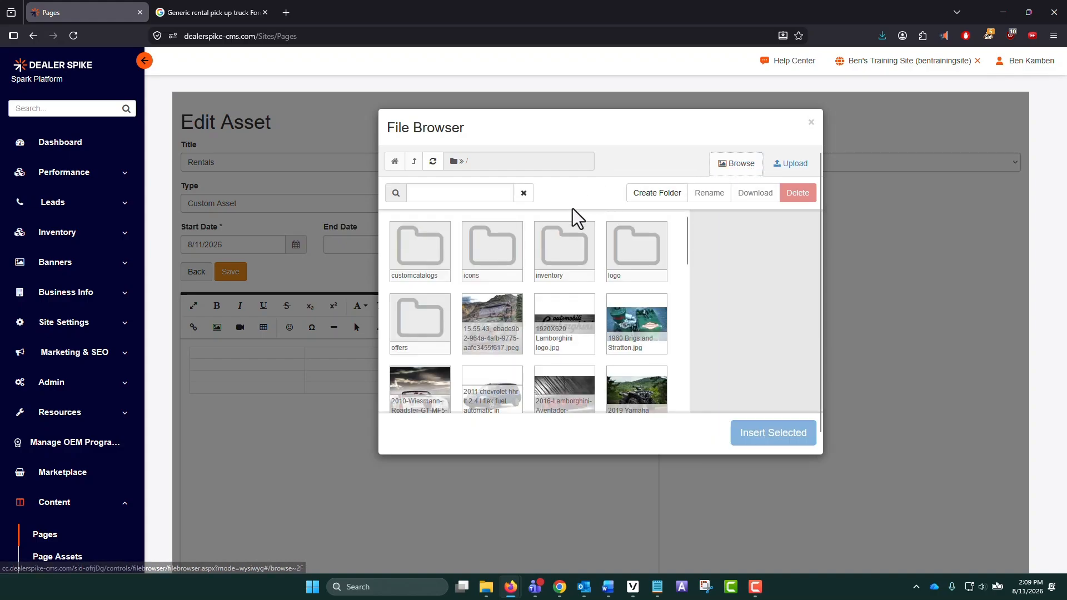
pyautogui.scroll(-3, 408, 398)
pyautogui.click(407, 404)
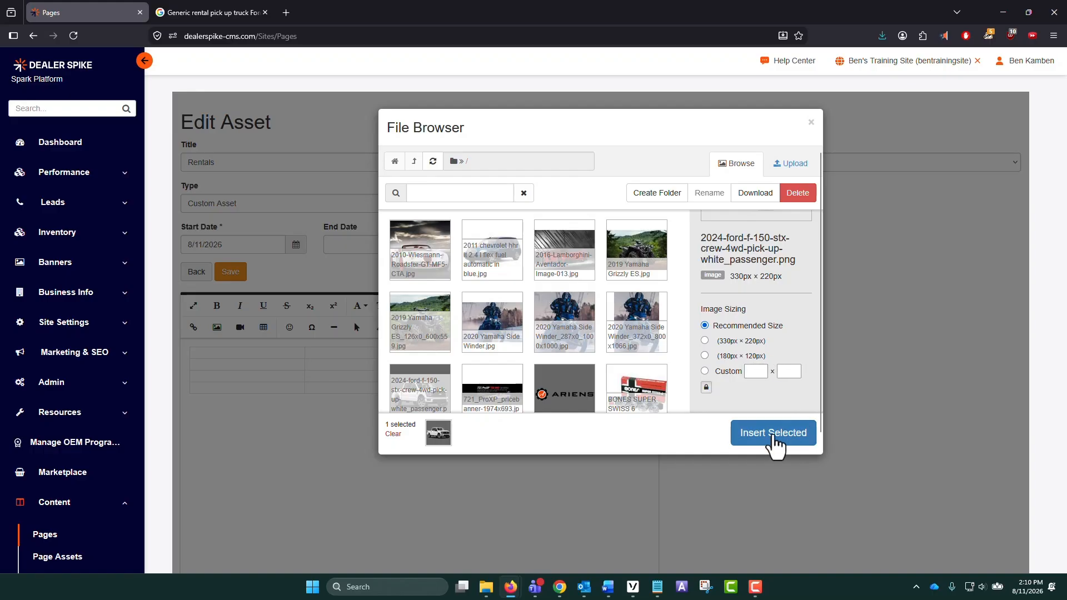
pyautogui.click(774, 439)
# - Fill the first row's remaining cells with "Rent a Ford F-150", "Price per day $68.00" and "Click here to rent"
pyautogui.click(349, 366)
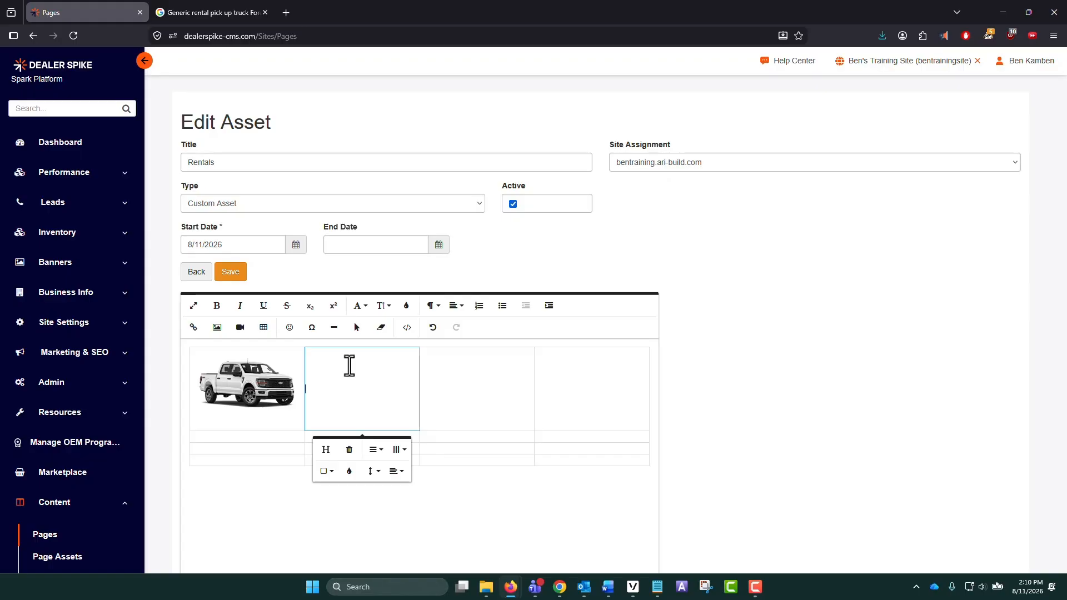
pyautogui.write('Reant a Ford F-1')
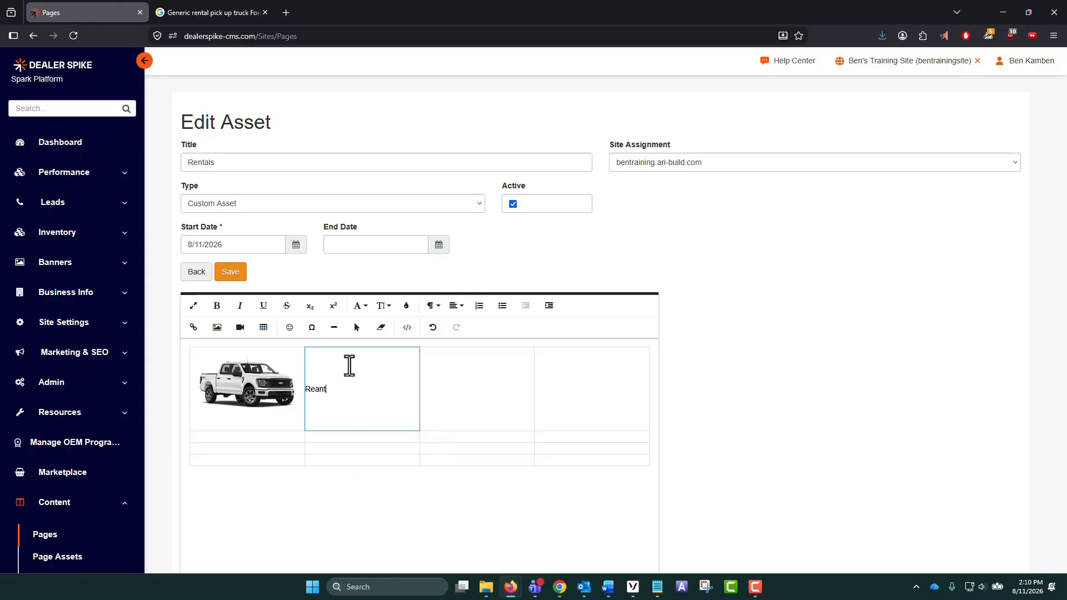
pyautogui.write('50')
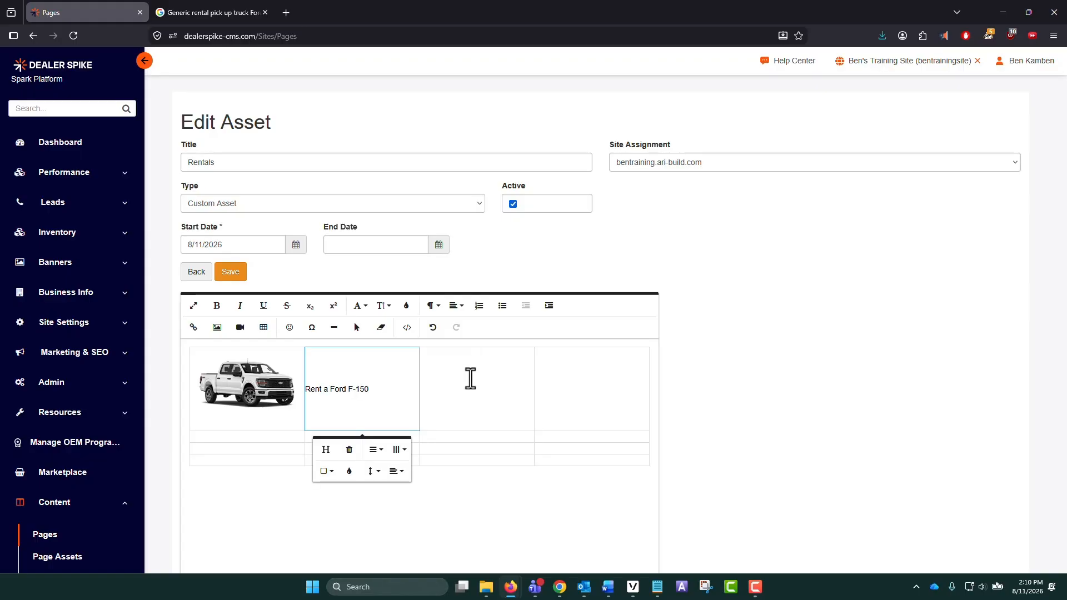
pyautogui.click(471, 386)
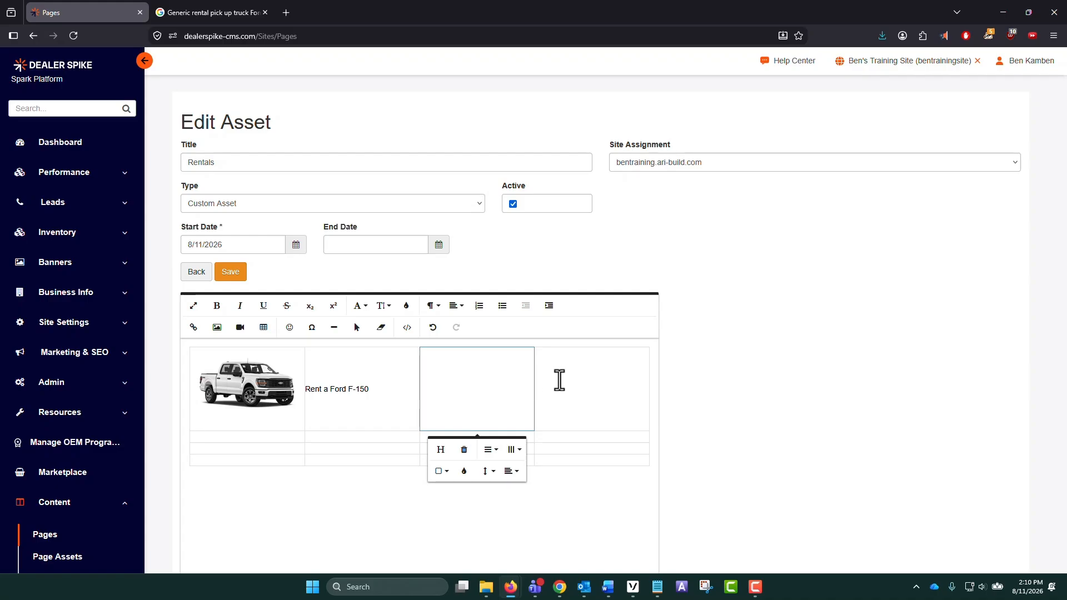
pyautogui.write('Price per day $68.00')
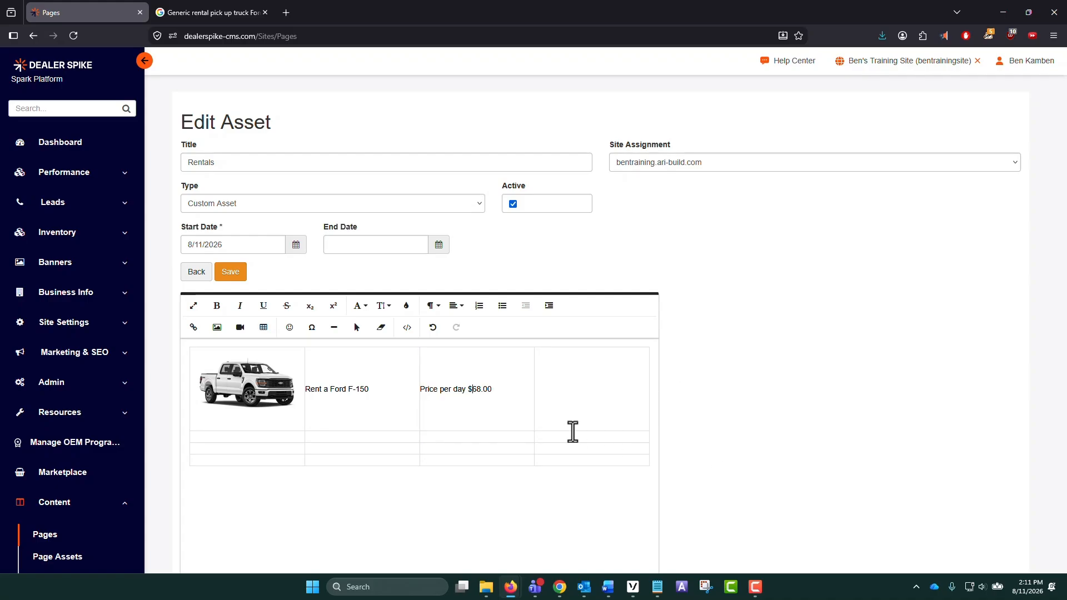
pyautogui.click(571, 391)
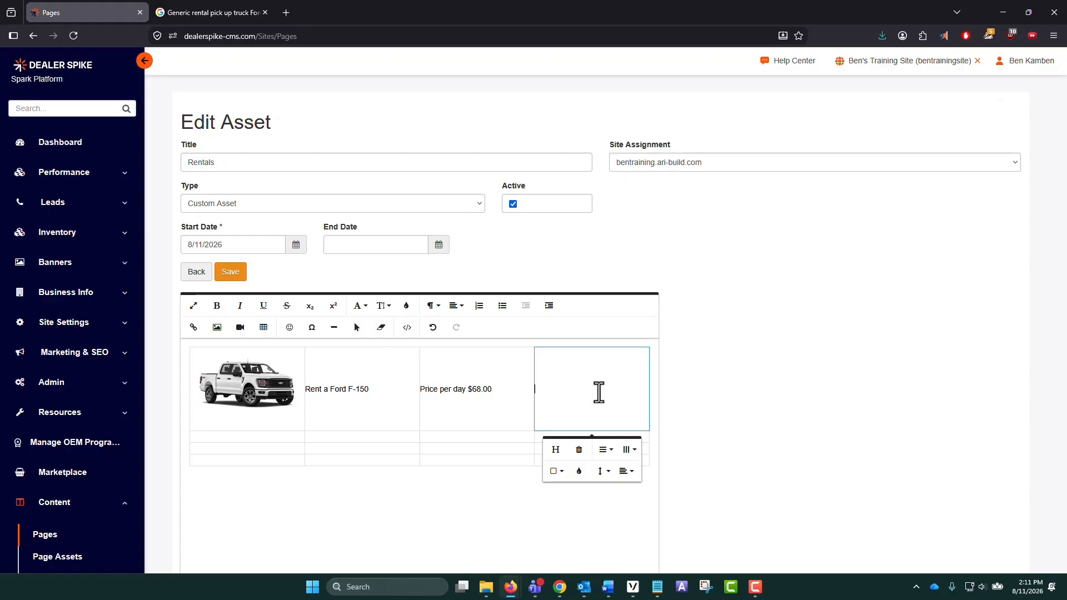
pyautogui.write('Clic')
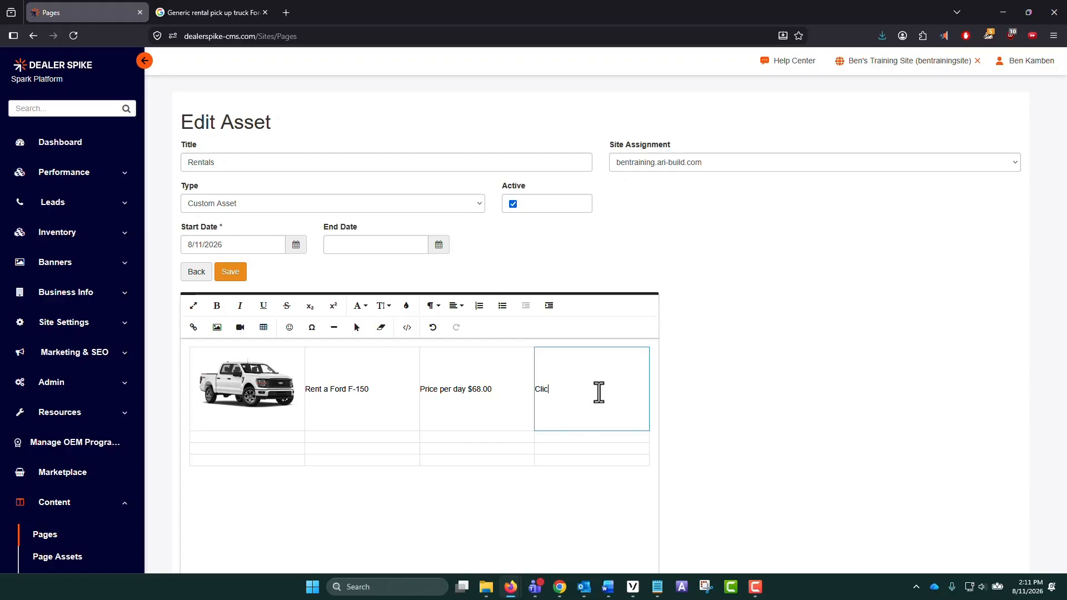
pyautogui.write('k here to rent')
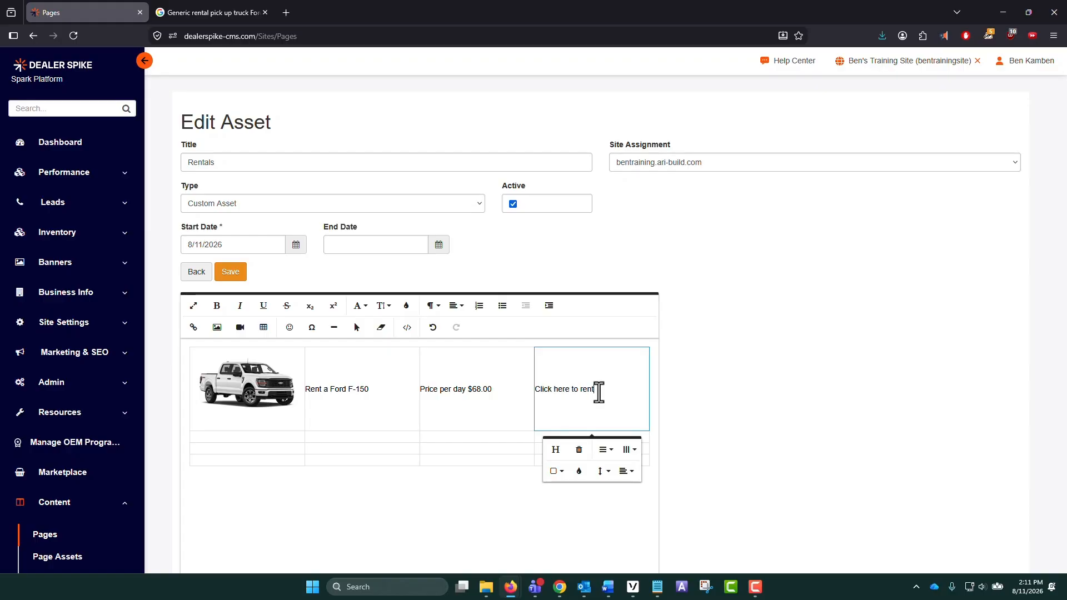
pyautogui.click(388, 394)
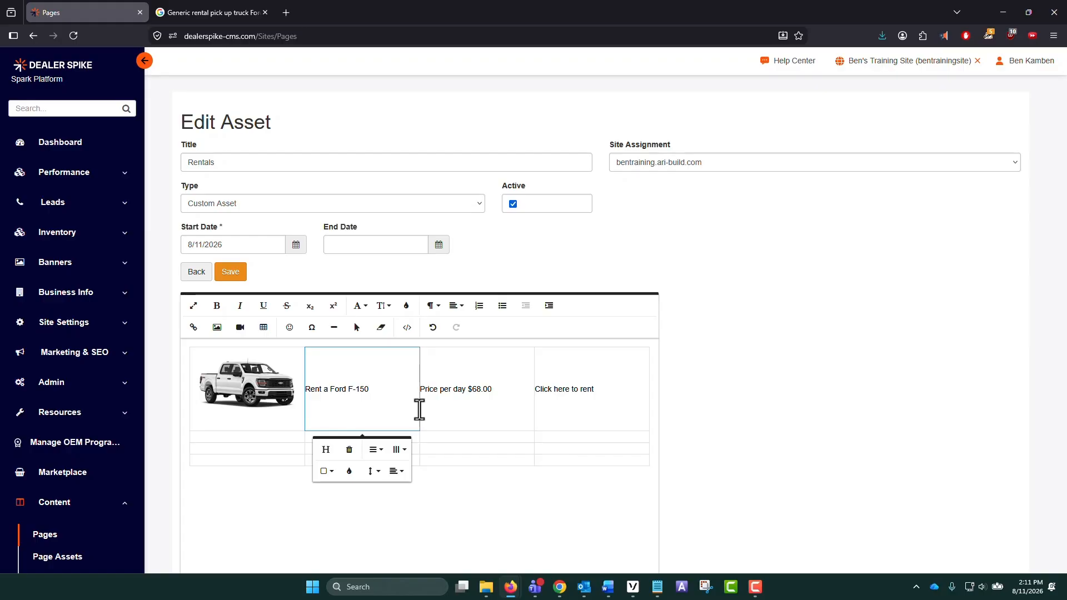
pyautogui.press('Return')
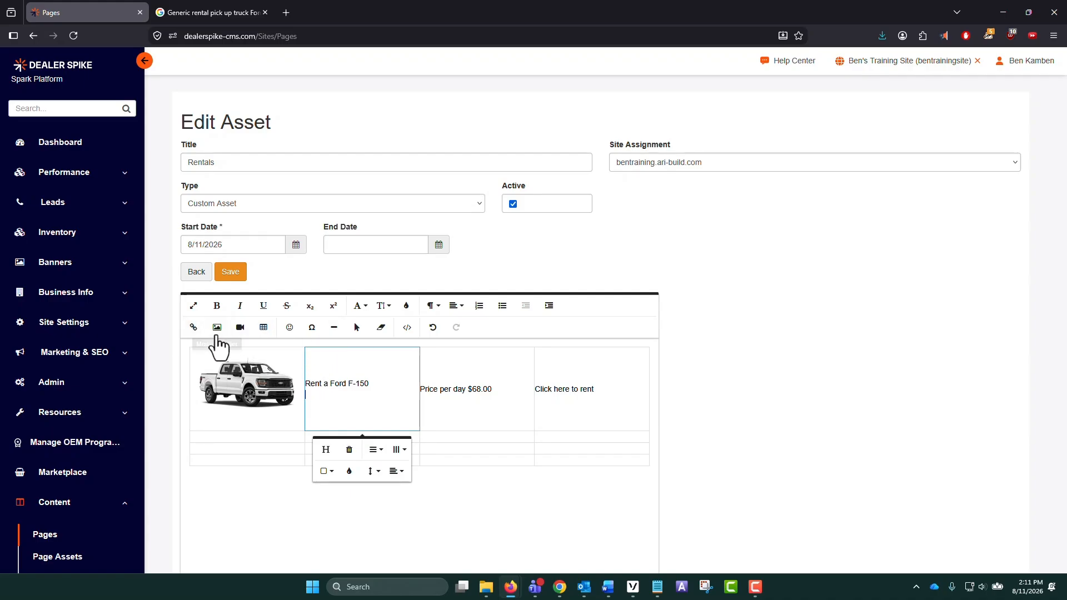
pyautogui.click(193, 327)
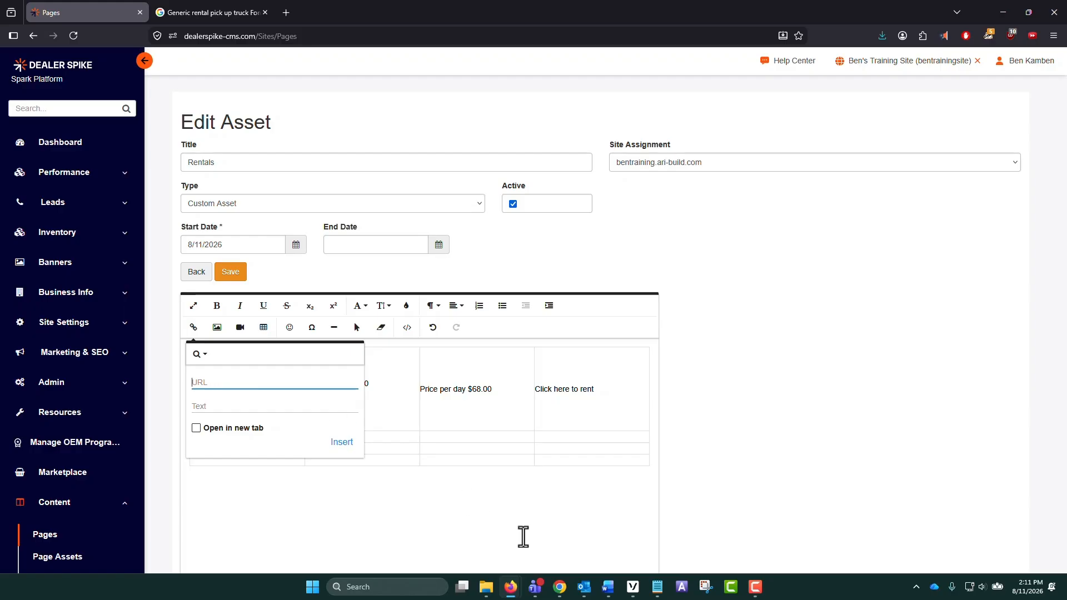
pyautogui.moveTo(611, 598)
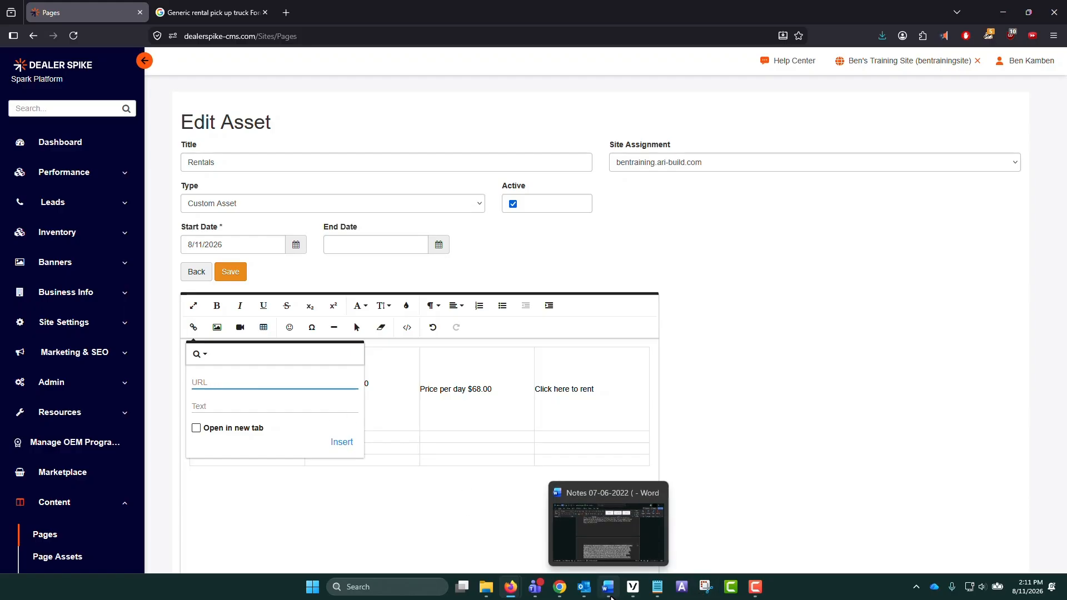
pyautogui.moveTo(658, 594)
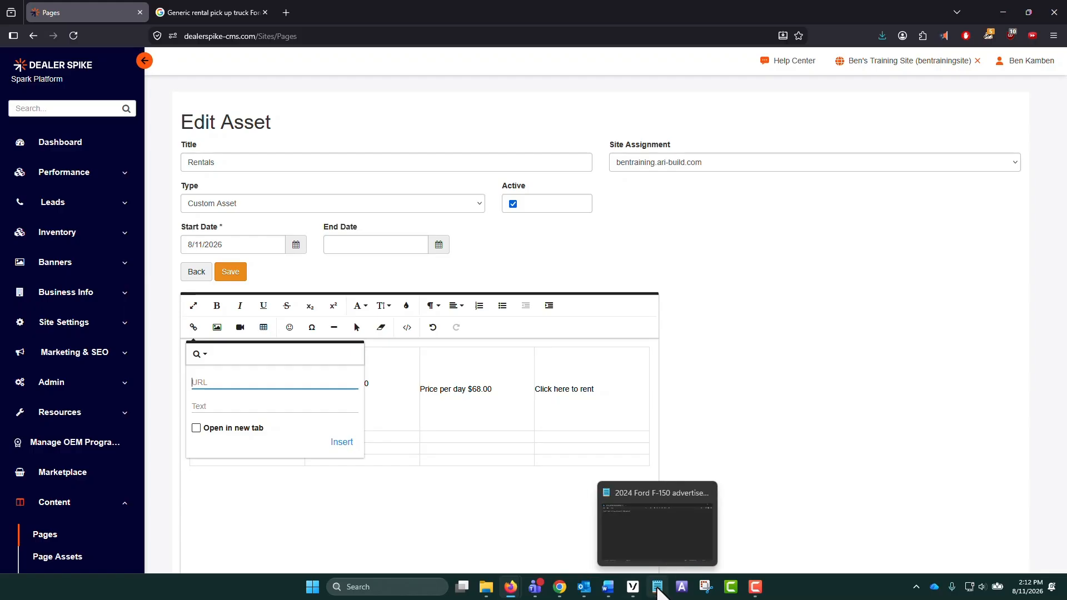
pyautogui.write('https://www.youtube.com/watch?v=XQZsVw6mwbA')
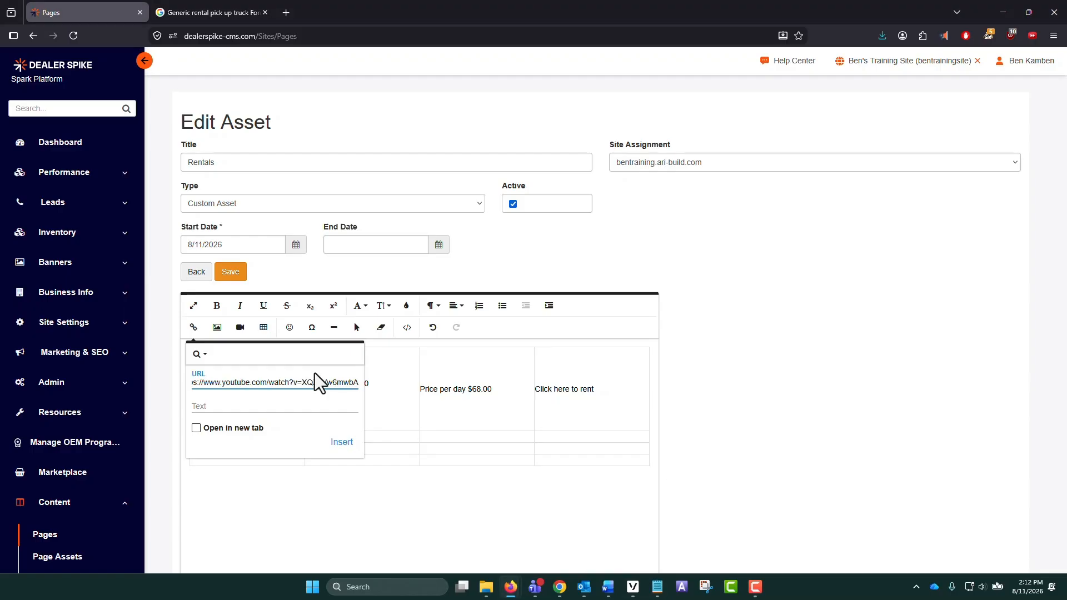
pyautogui.click(242, 406)
pyautogui.write('Click t')
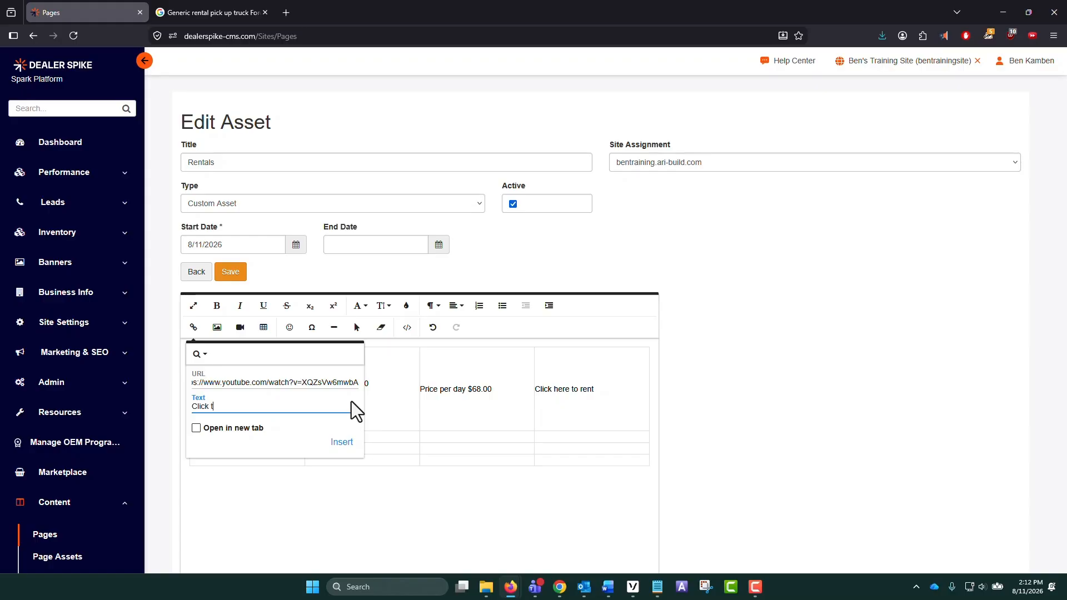
pyautogui.write('o learn more abot the 2024 F-150')
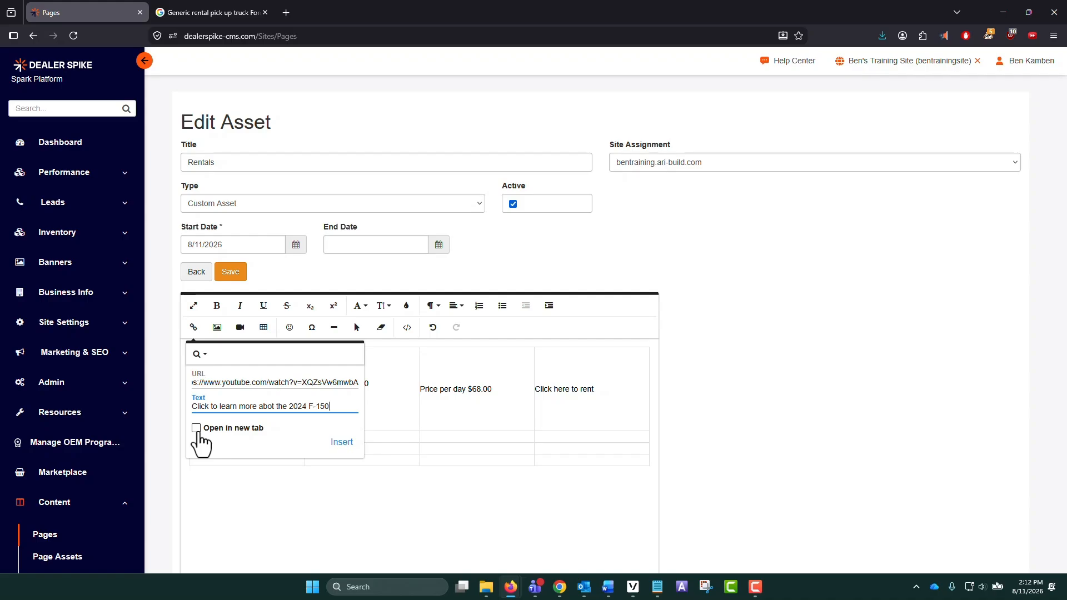
pyautogui.click(342, 443)
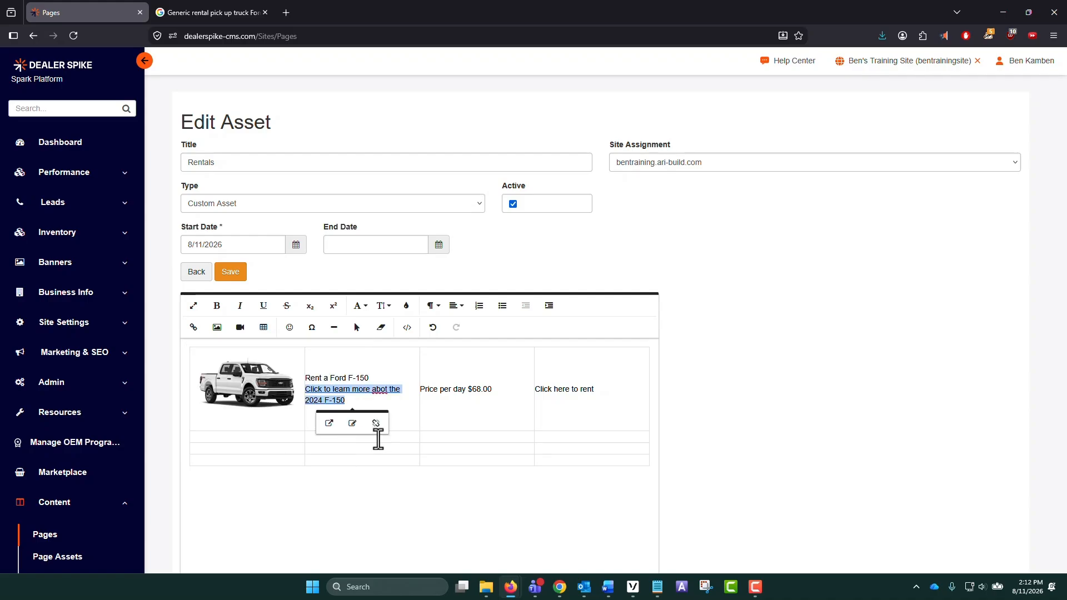
# - Center the "Click here to rent" text in the last cell of the table's first row
pyautogui.click(503, 419)
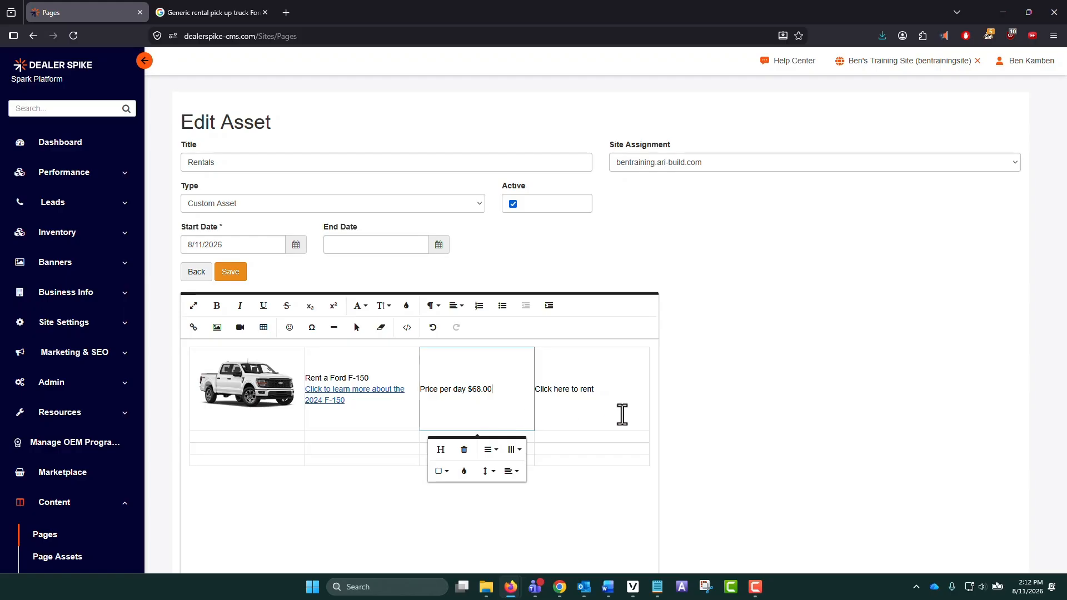
pyautogui.click(614, 392)
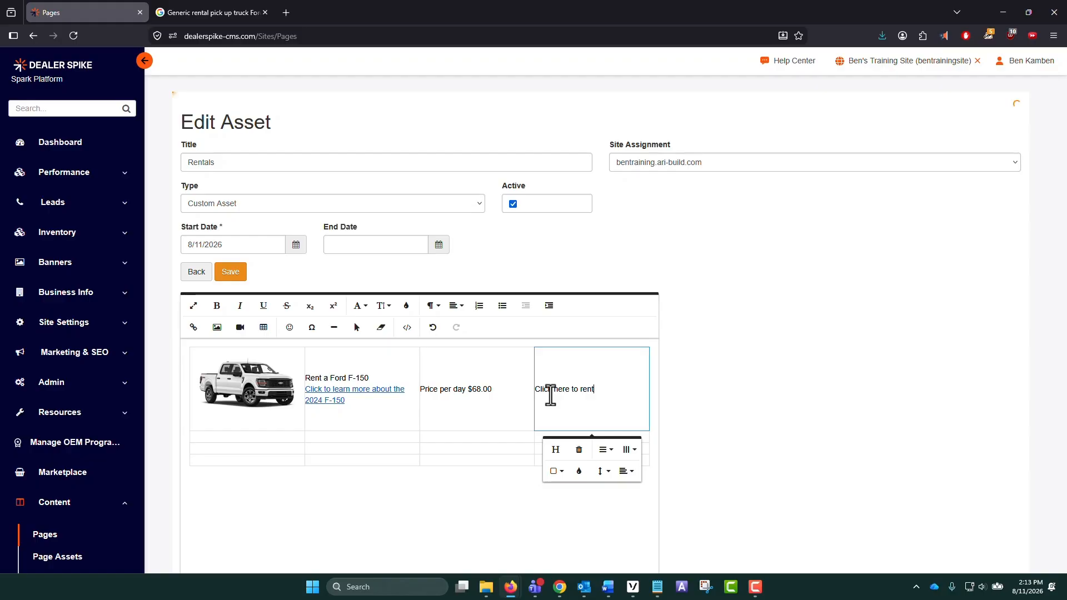
pyautogui.moveTo(568, 391); pyautogui.dragTo(209, 388)
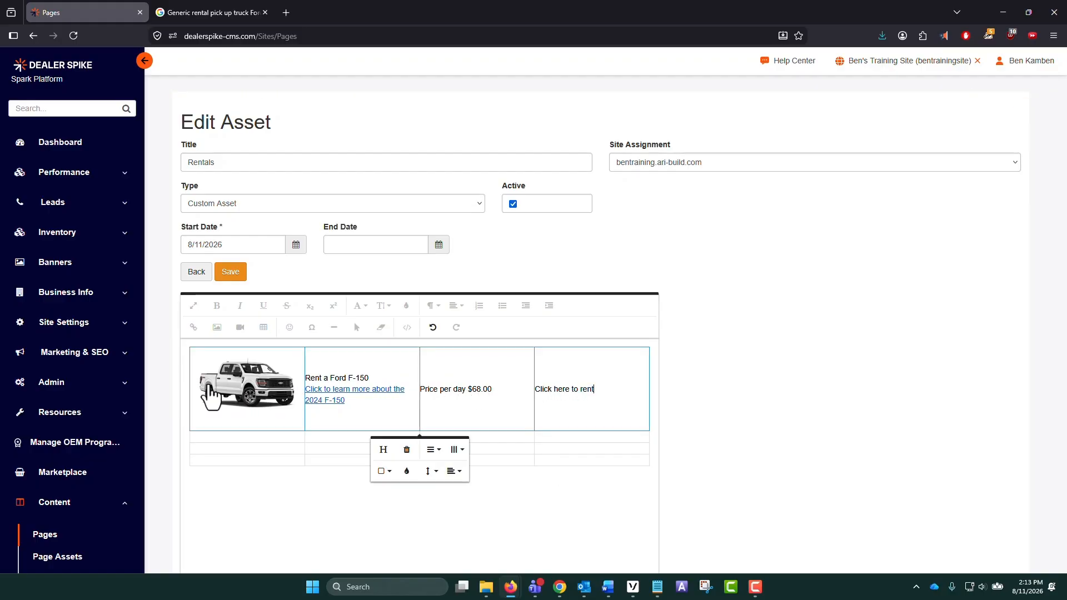
pyautogui.moveTo(596, 389); pyautogui.dragTo(539, 388)
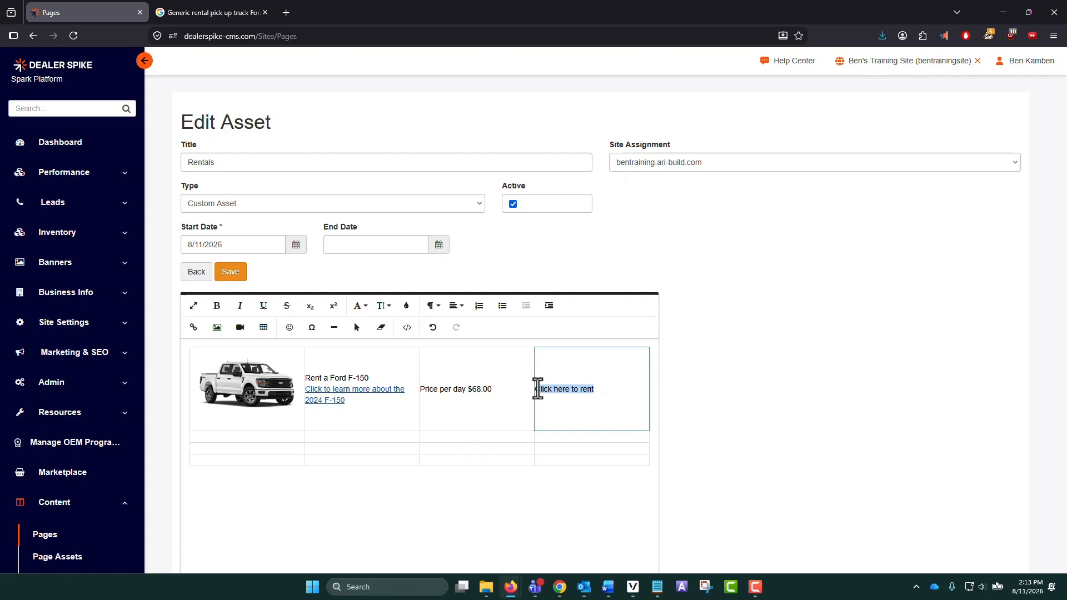
pyautogui.click(463, 312)
pyautogui.click(466, 349)
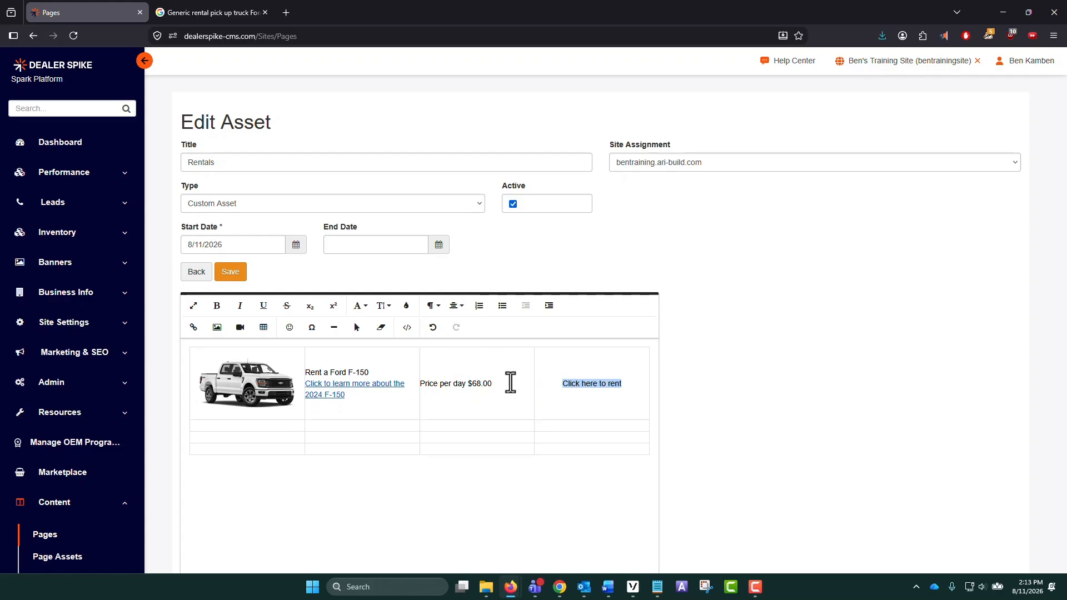
# - Center the "Price per day $68.00" text and the "Rent a Ford F-150" description with its video link in their cells
pyautogui.moveTo(492, 383); pyautogui.dragTo(307, 375)
pyautogui.click(454, 311)
pyautogui.click(464, 349)
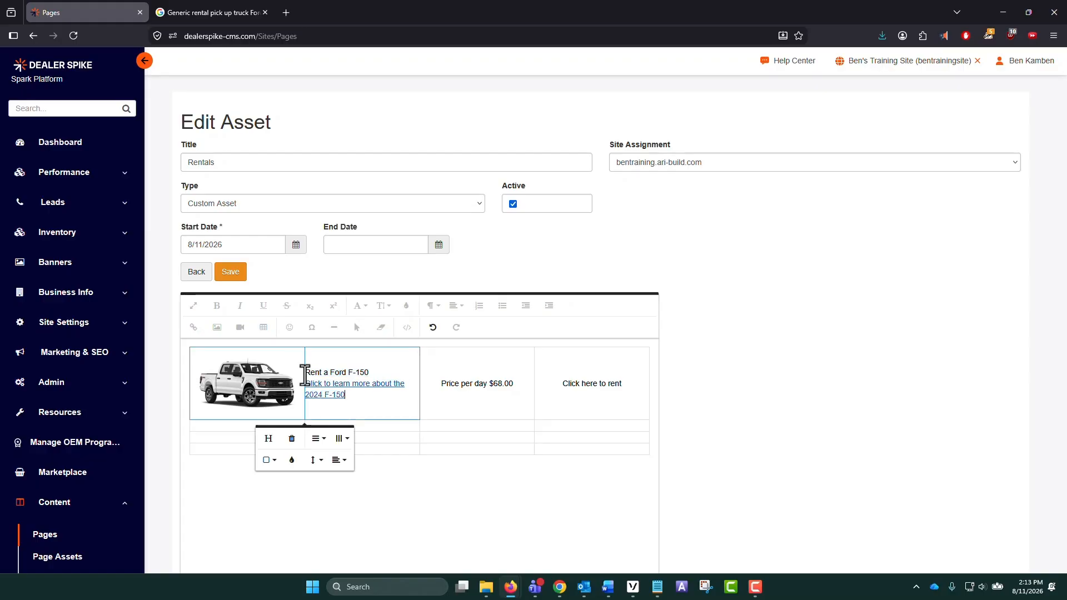
pyautogui.click(456, 305)
pyautogui.click(459, 351)
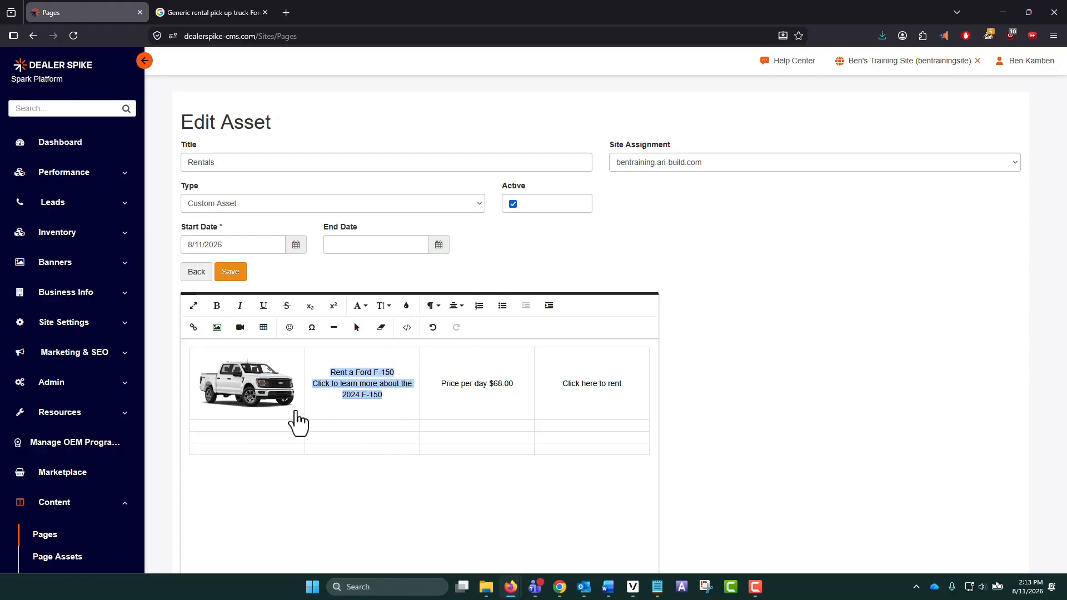
# - Save the Rentals asset with its centered first table row
pyautogui.click(297, 418)
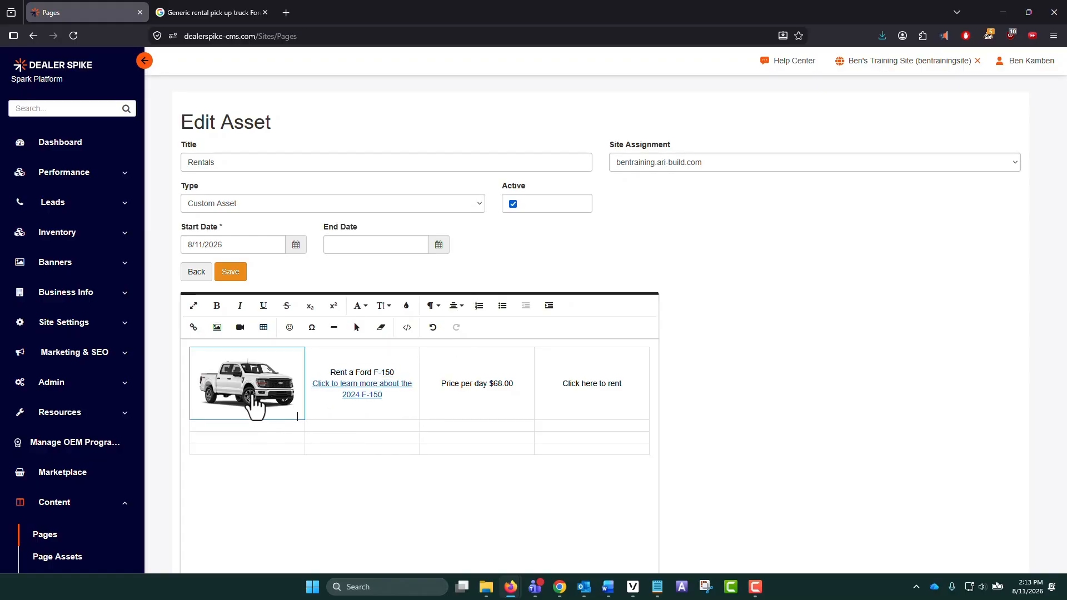
pyautogui.click(533, 503)
pyautogui.click(232, 272)
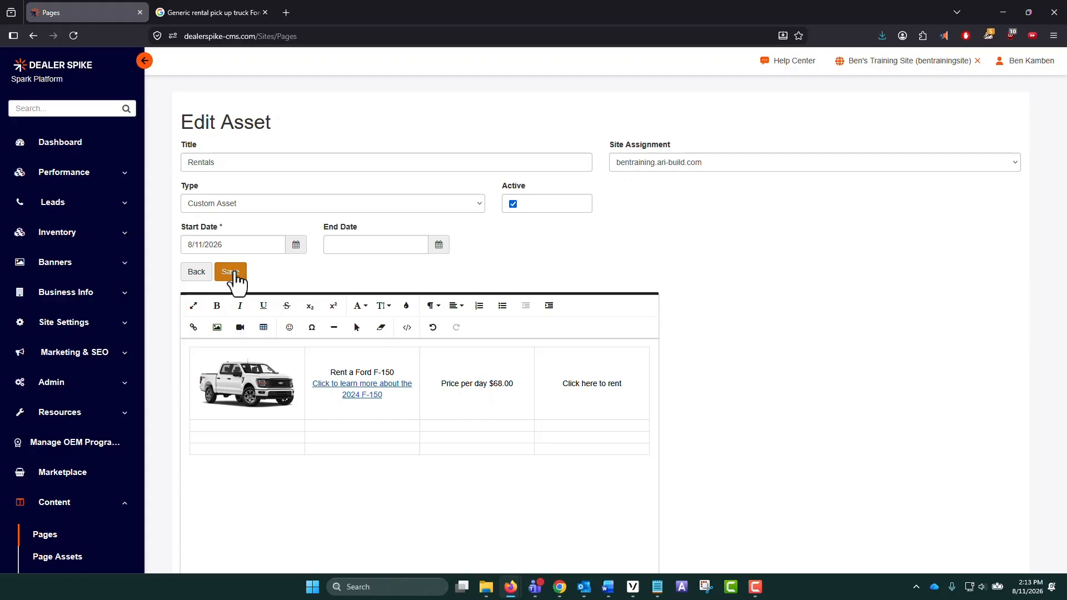
pyautogui.click(903, 69)
pyautogui.click(923, 92)
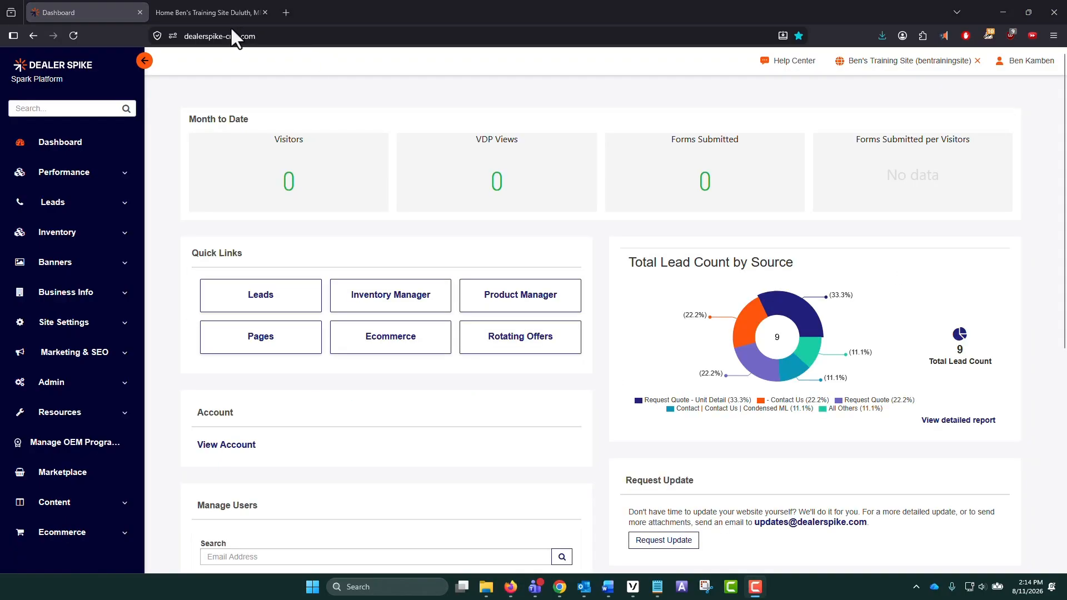
pyautogui.click(193, 11)
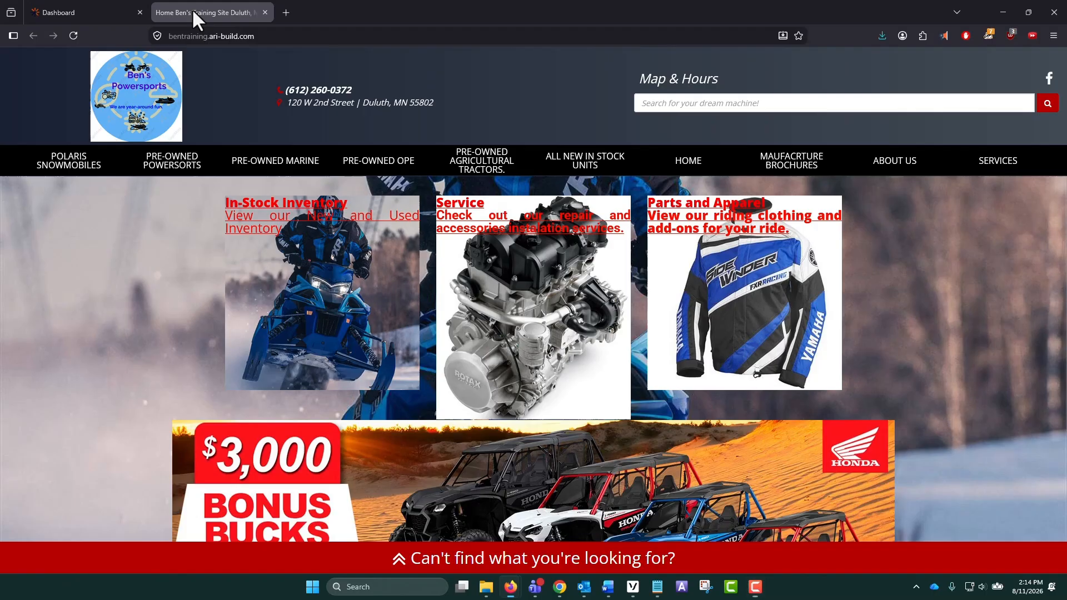
pyautogui.click(280, 37)
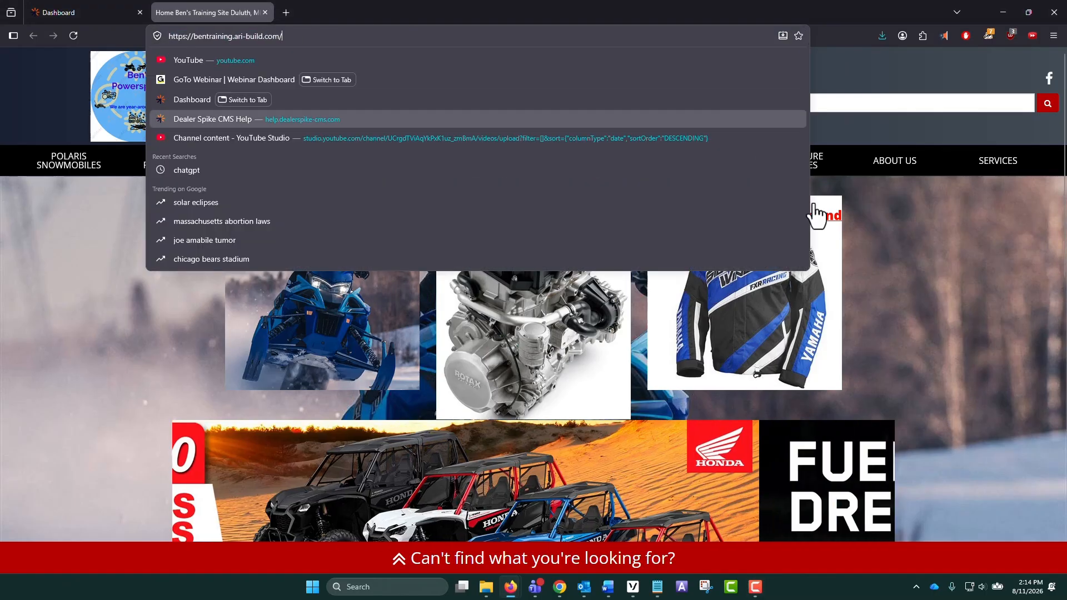
pyautogui.click(968, 265)
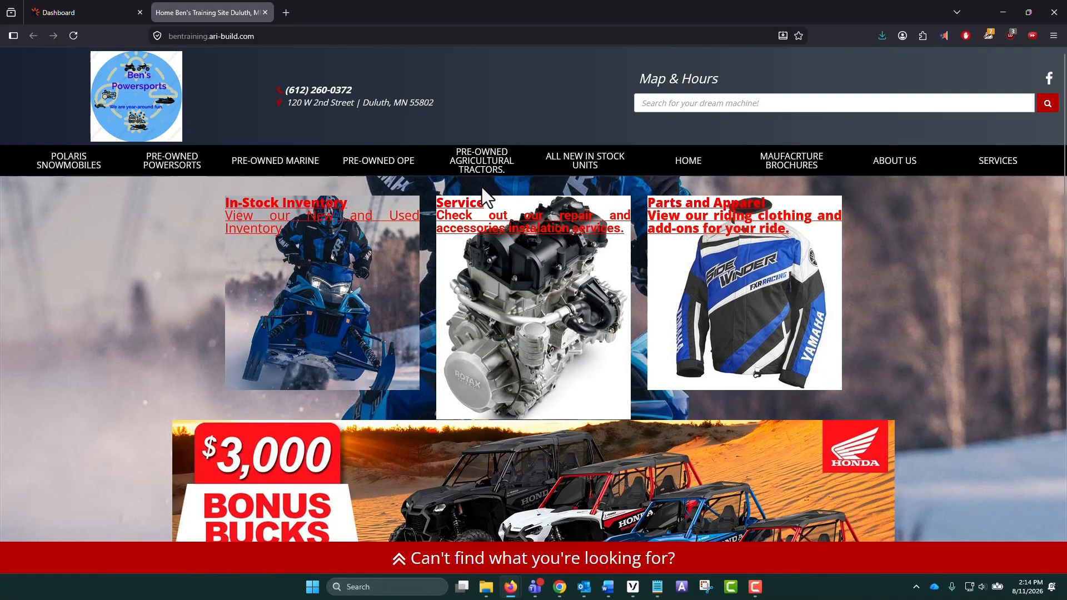
pyautogui.click(274, 37)
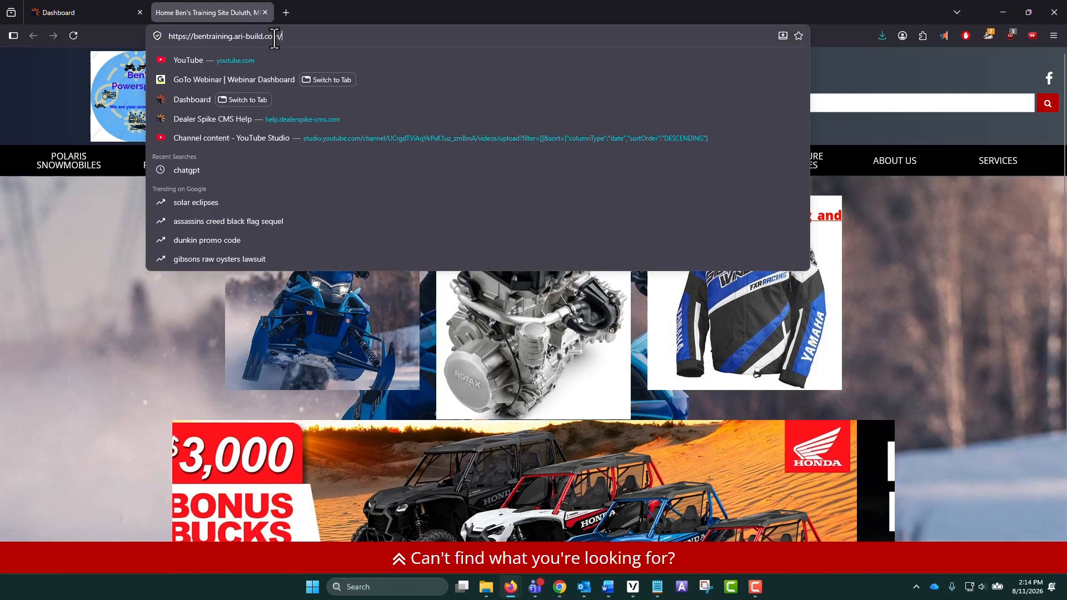
pyautogui.write('renta')
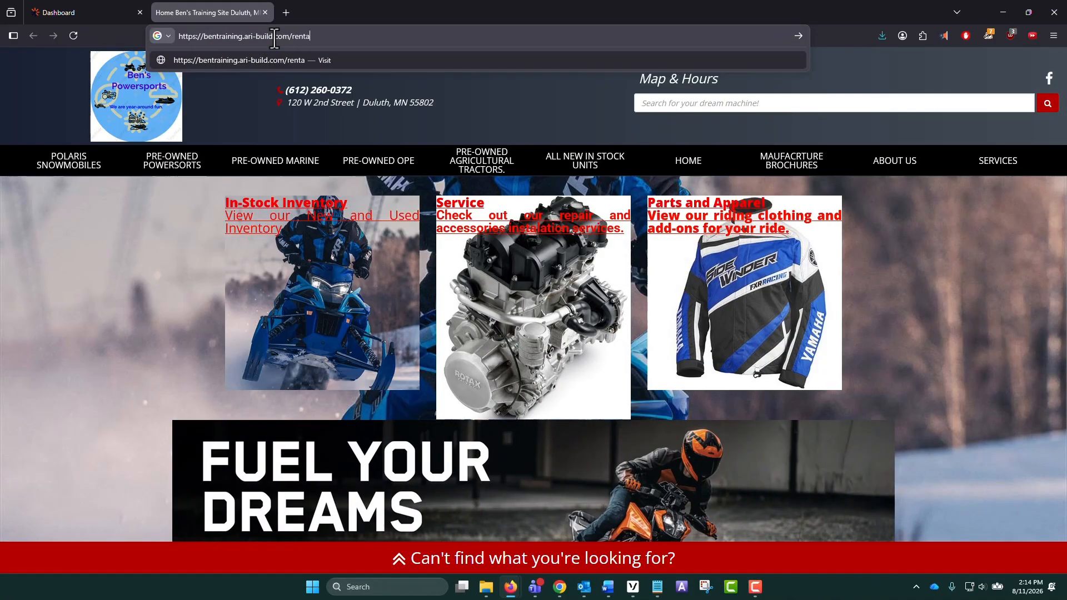
pyautogui.write('ls')
pyautogui.press('Return')
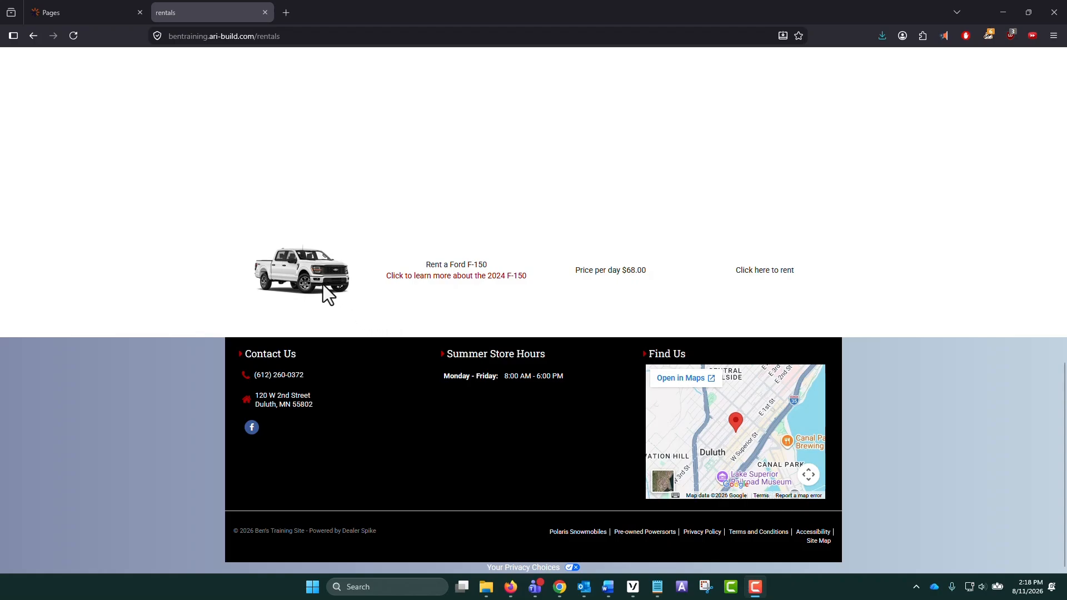
# - Test the "Click to learn more about the 2024 F-150" link on the live Rentals page, then close the video
pyautogui.click(285, 36)
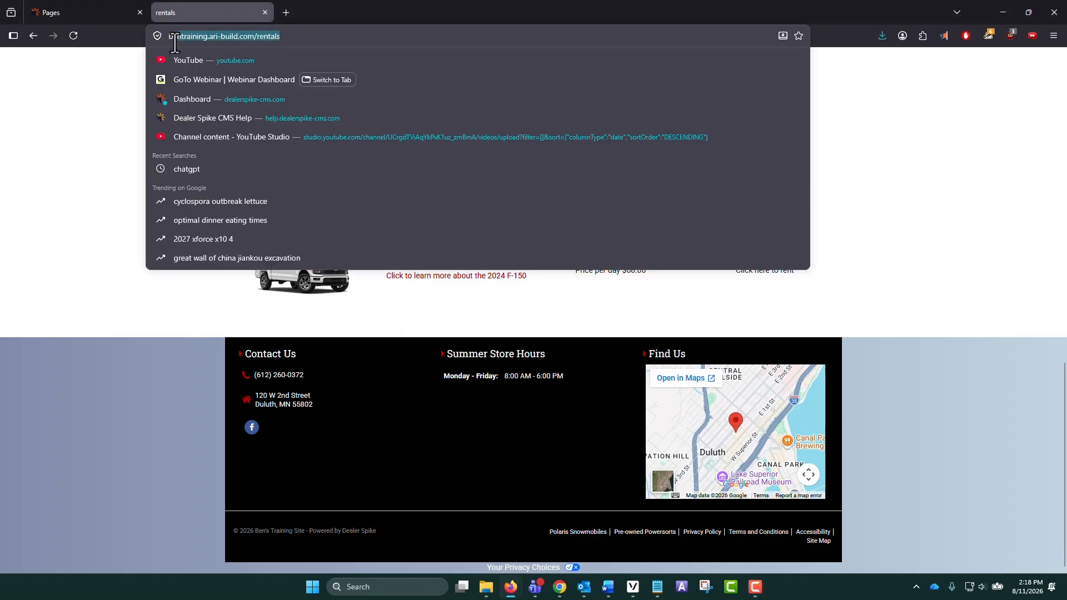
pyautogui.click(90, 191)
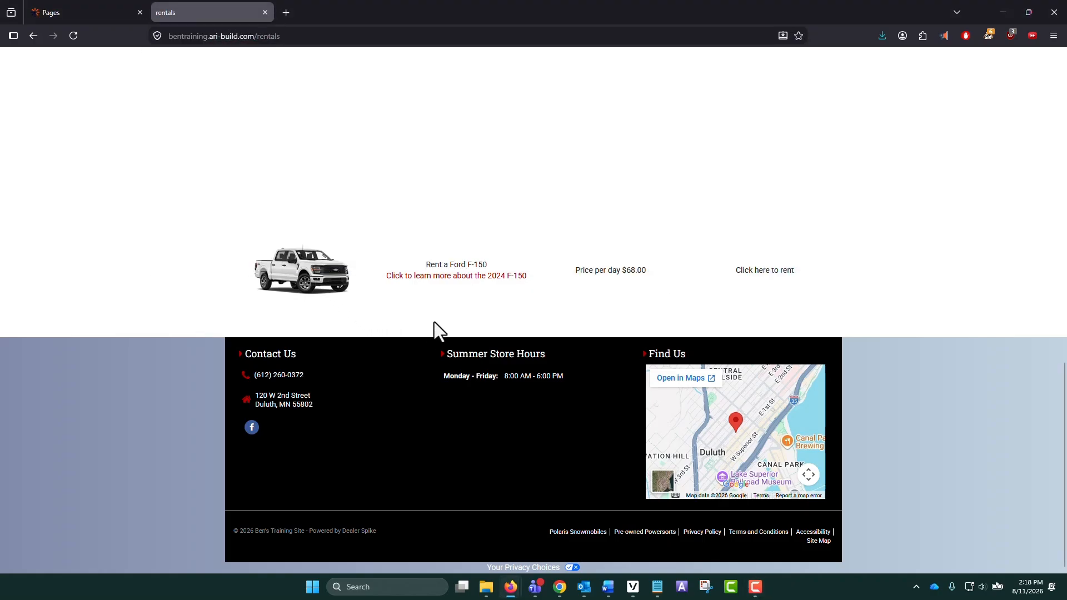
pyautogui.rightClick(466, 284)
pyautogui.press('Escape')
pyautogui.click(467, 284)
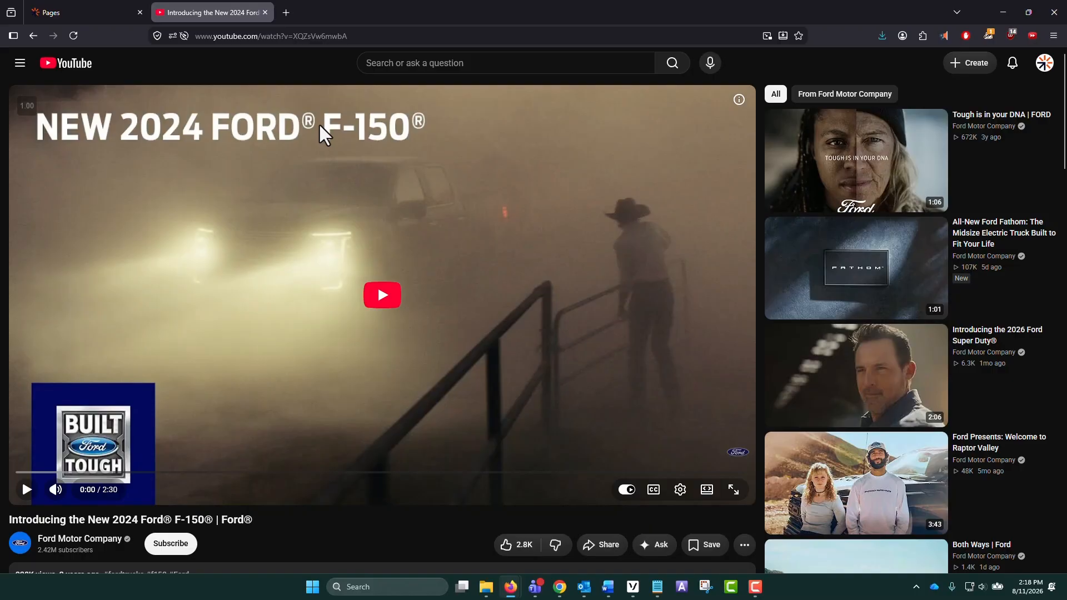
pyautogui.hotkey('ctrl', 'w')
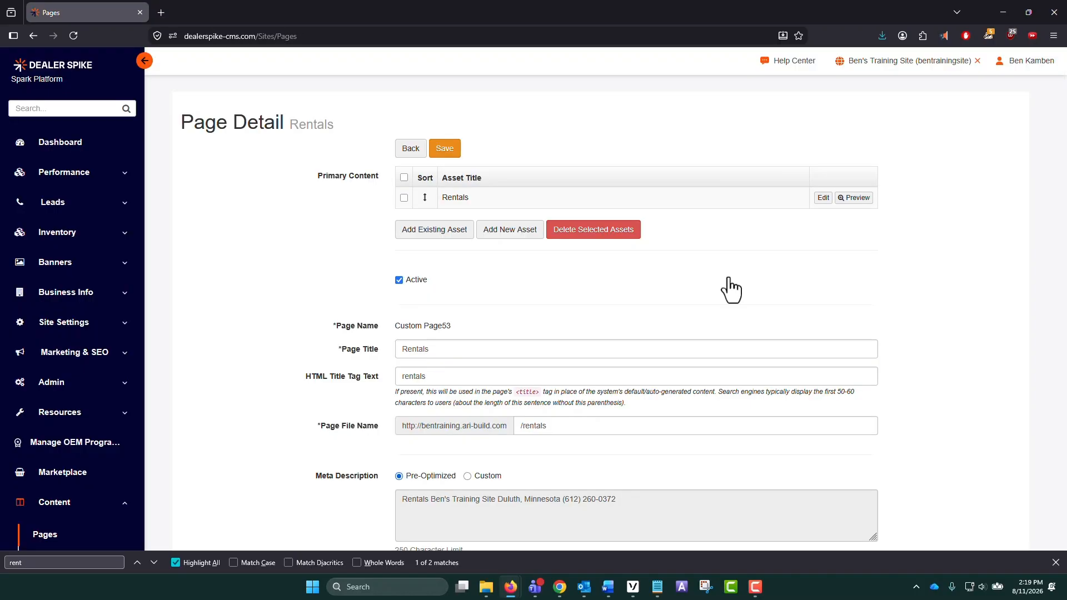